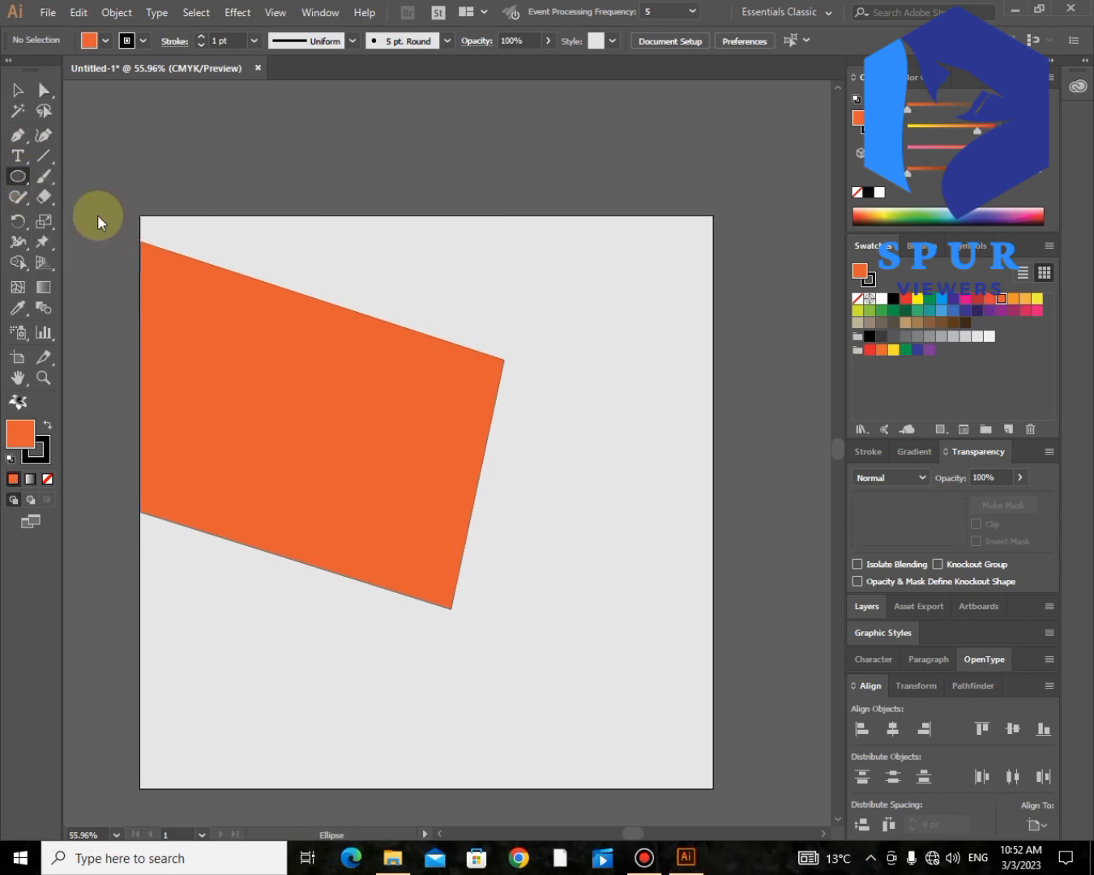
- Draw a large circle over the orange shape, spanning nearly its full height, and fill it white
drag(282, 401, 398, 482)
mouse_move(296, 403)
mouse_down()
mouse_move(288, 413)
mouse_move(319, 424)
mouse_up()
mouse_move(196, 553)
mouse_down()
mouse_move(183, 541)
mouse_move(179, 556)
mouse_up()
drag(434, 306, 430, 308)
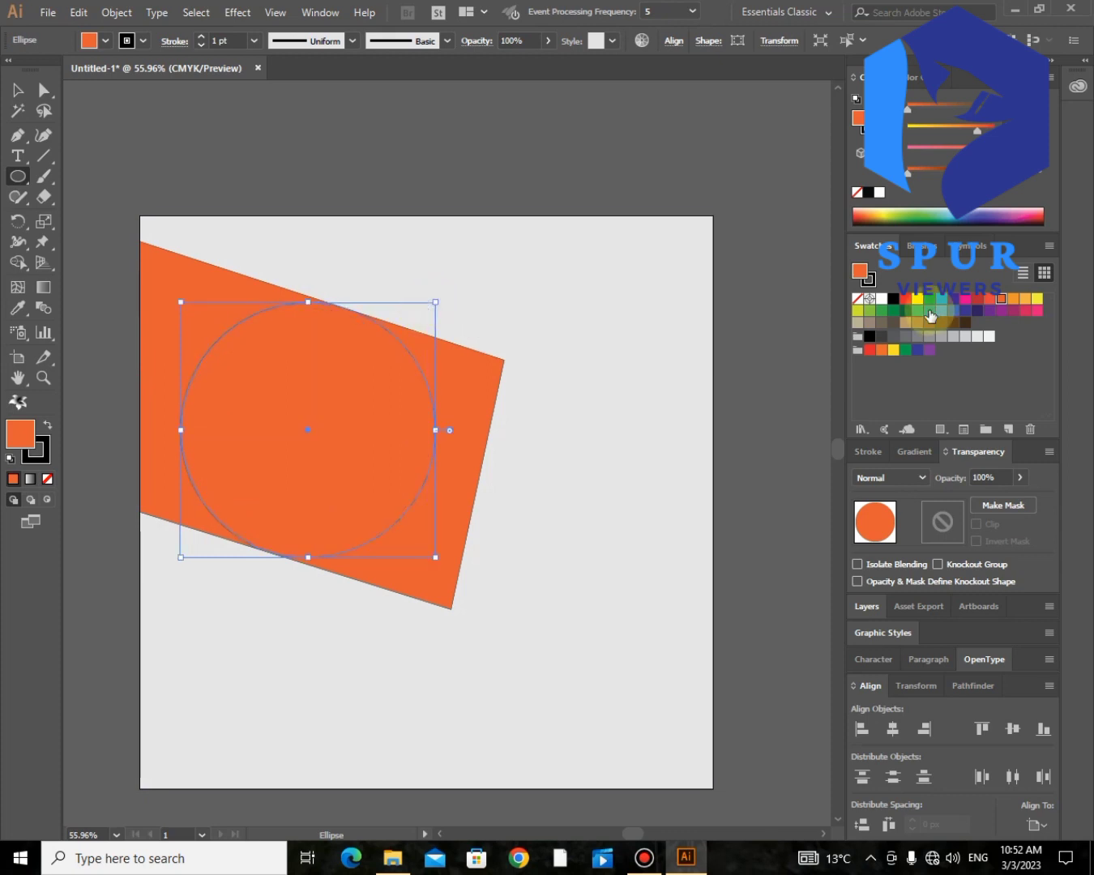
click(882, 299)
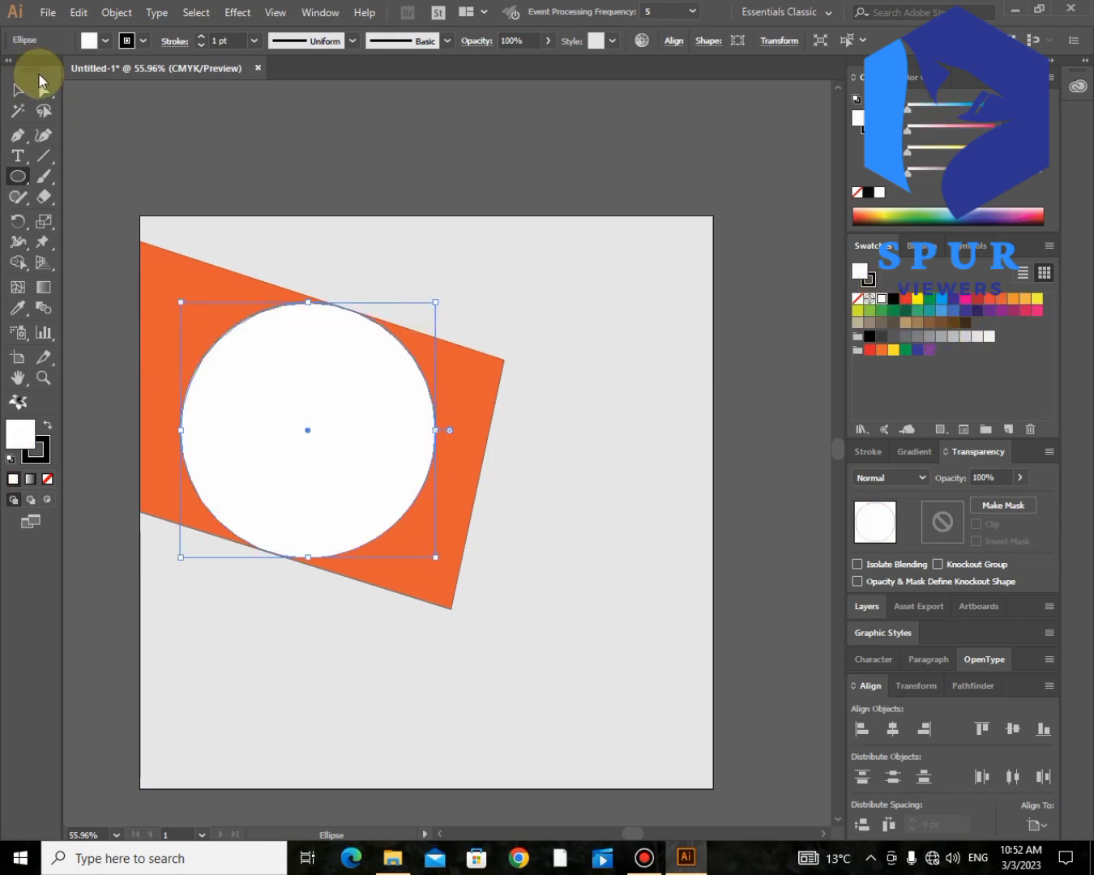
- Move the photo of the shopping couple onto the white circle and scale it down slightly about its centre
click(44, 90)
click(299, 138)
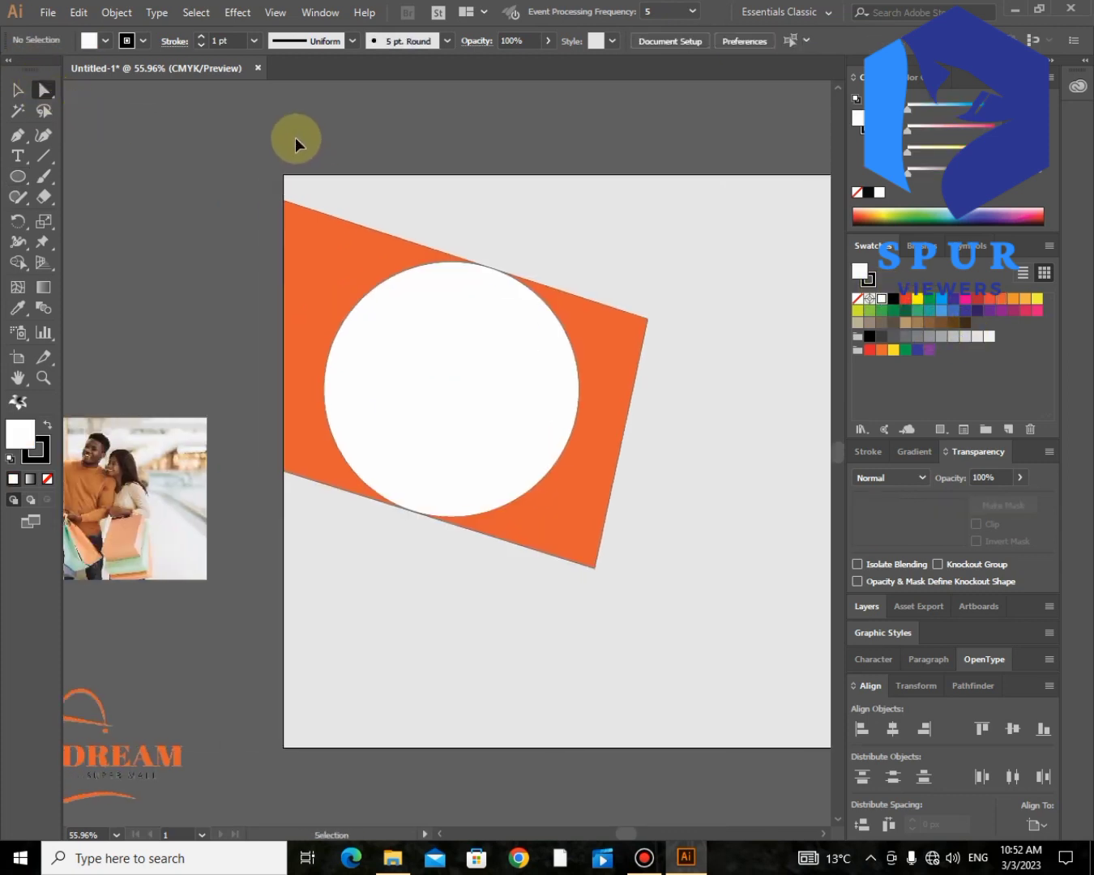
drag(160, 468, 515, 367)
click(26, 90)
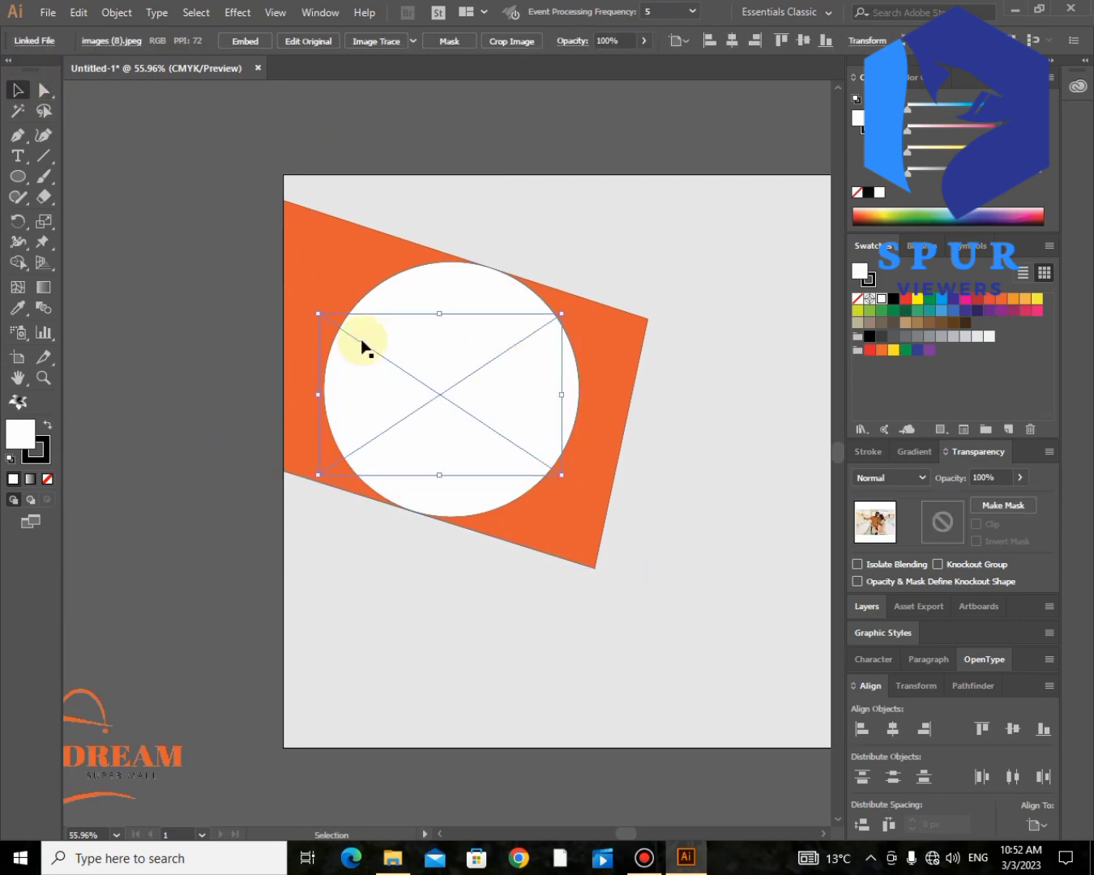
drag(563, 473, 540, 461)
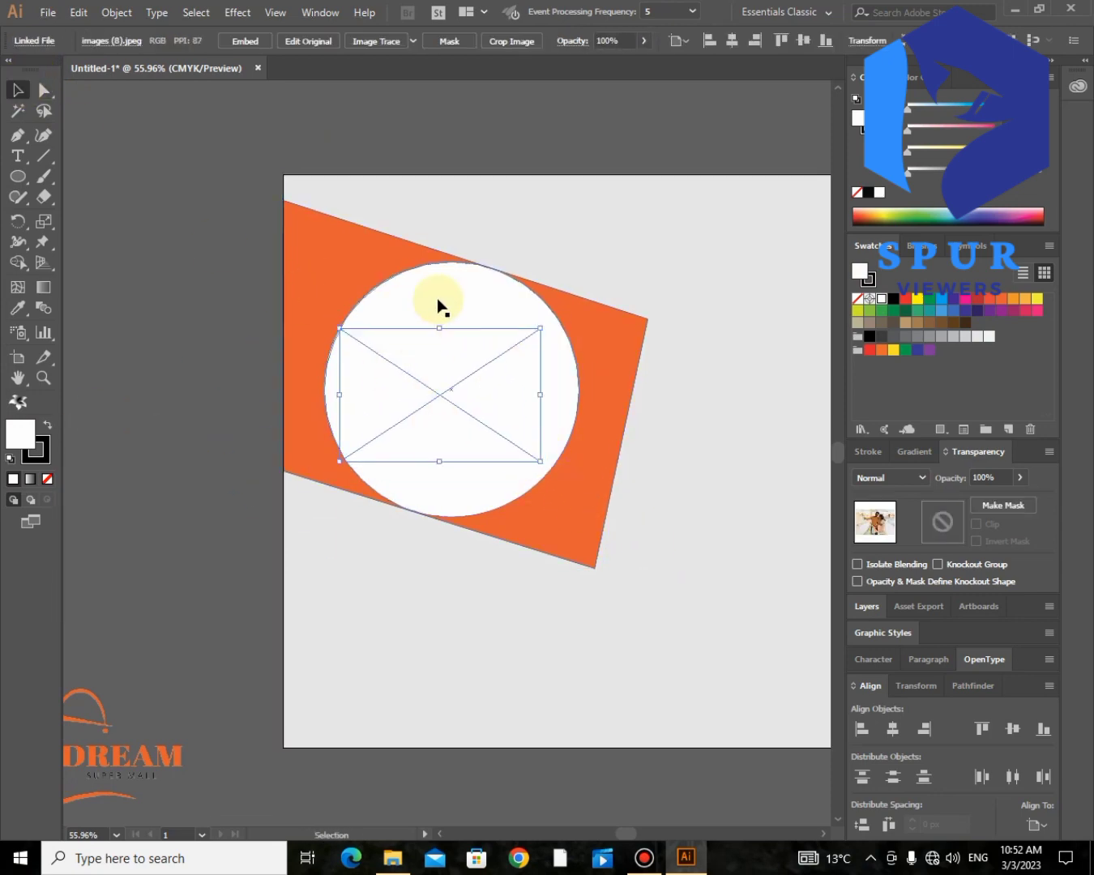
- Make a clipping mask from the white circle and the photo beneath it
shift+click(439, 304)
click(116, 16)
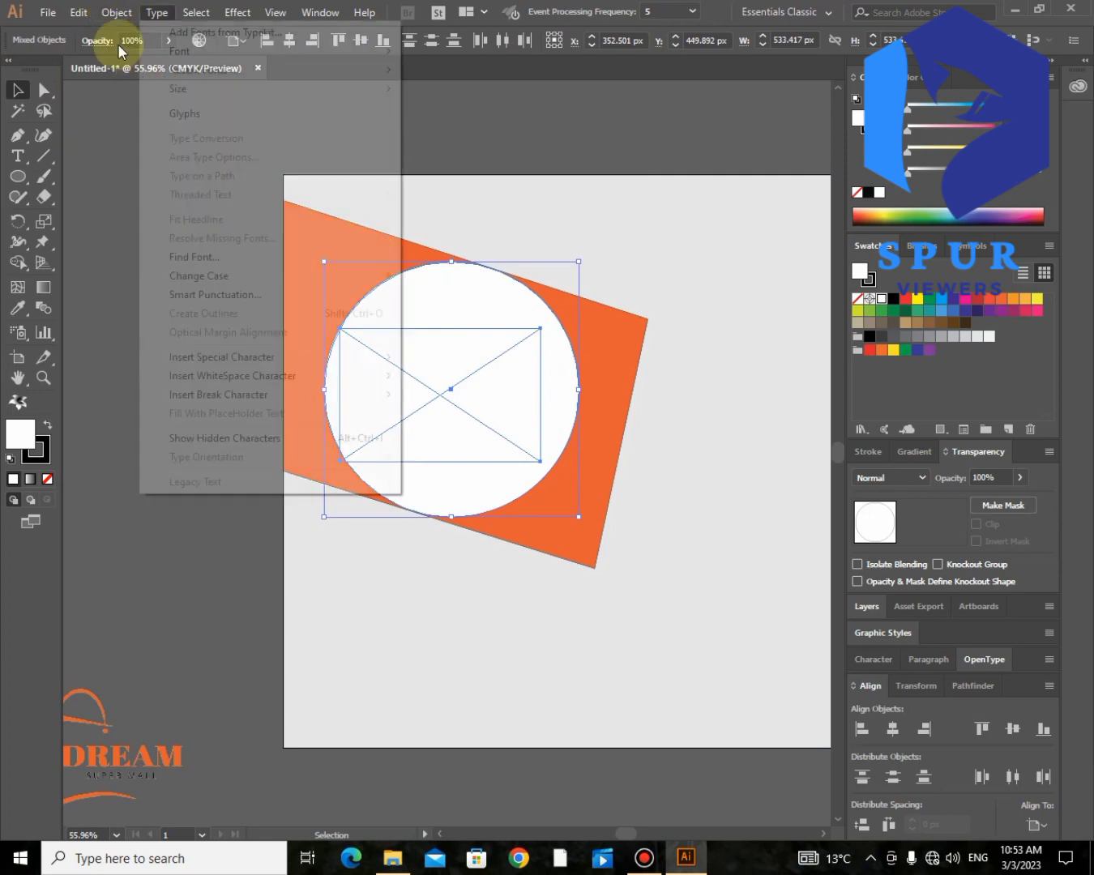
click(395, 594)
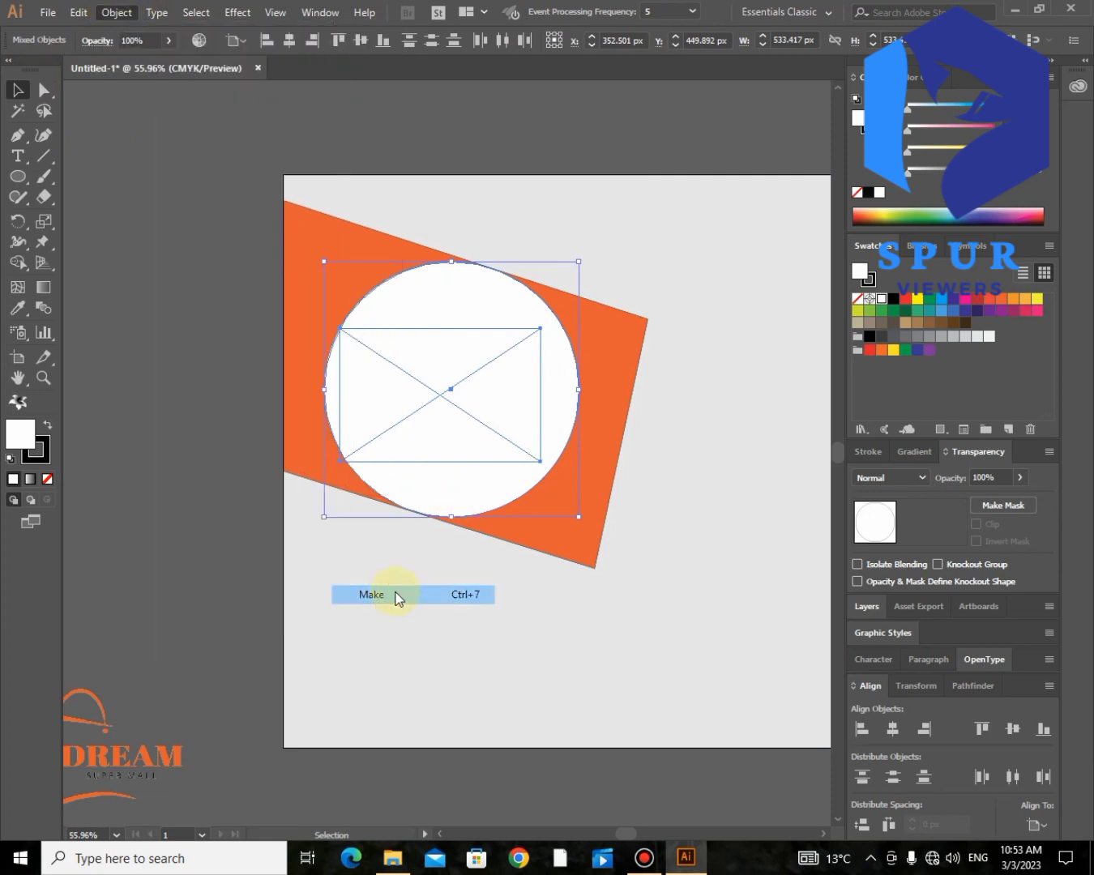
click(86, 306)
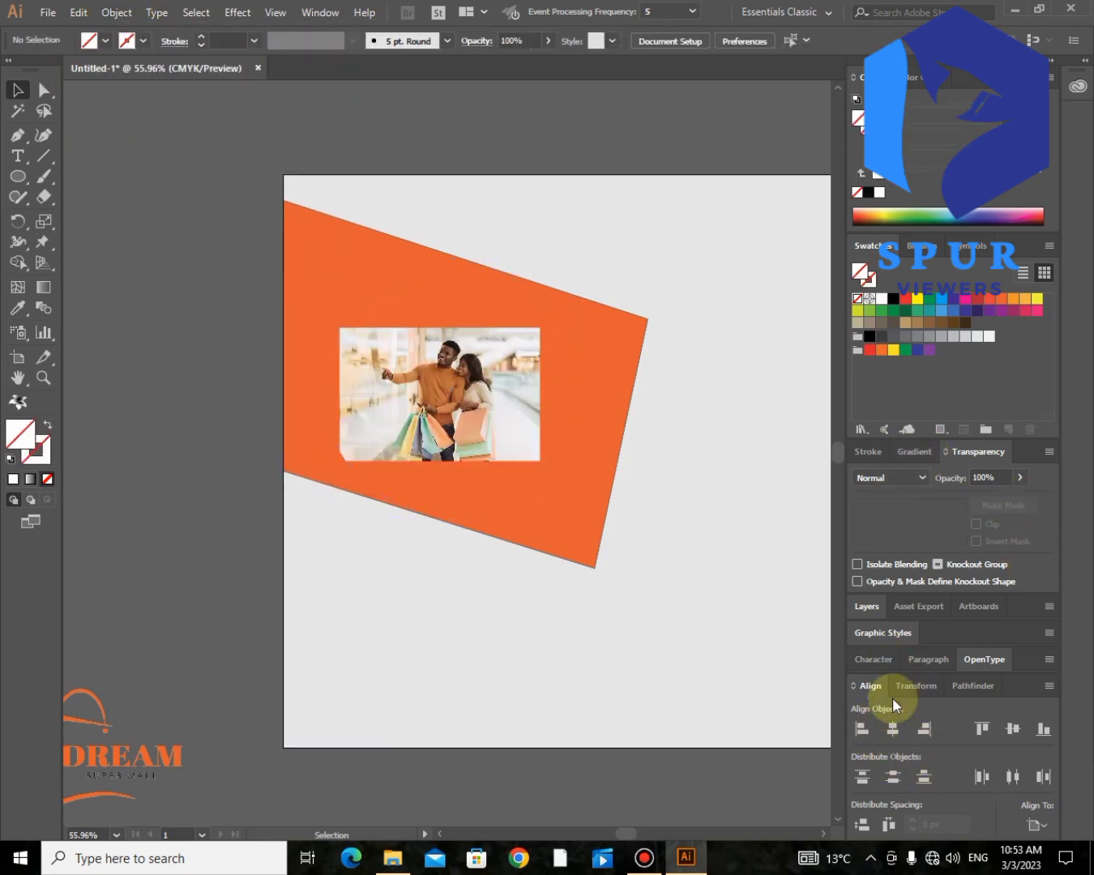
- Select the photo inside the clip group and stretch it on all four sides to fill the circle
click(868, 609)
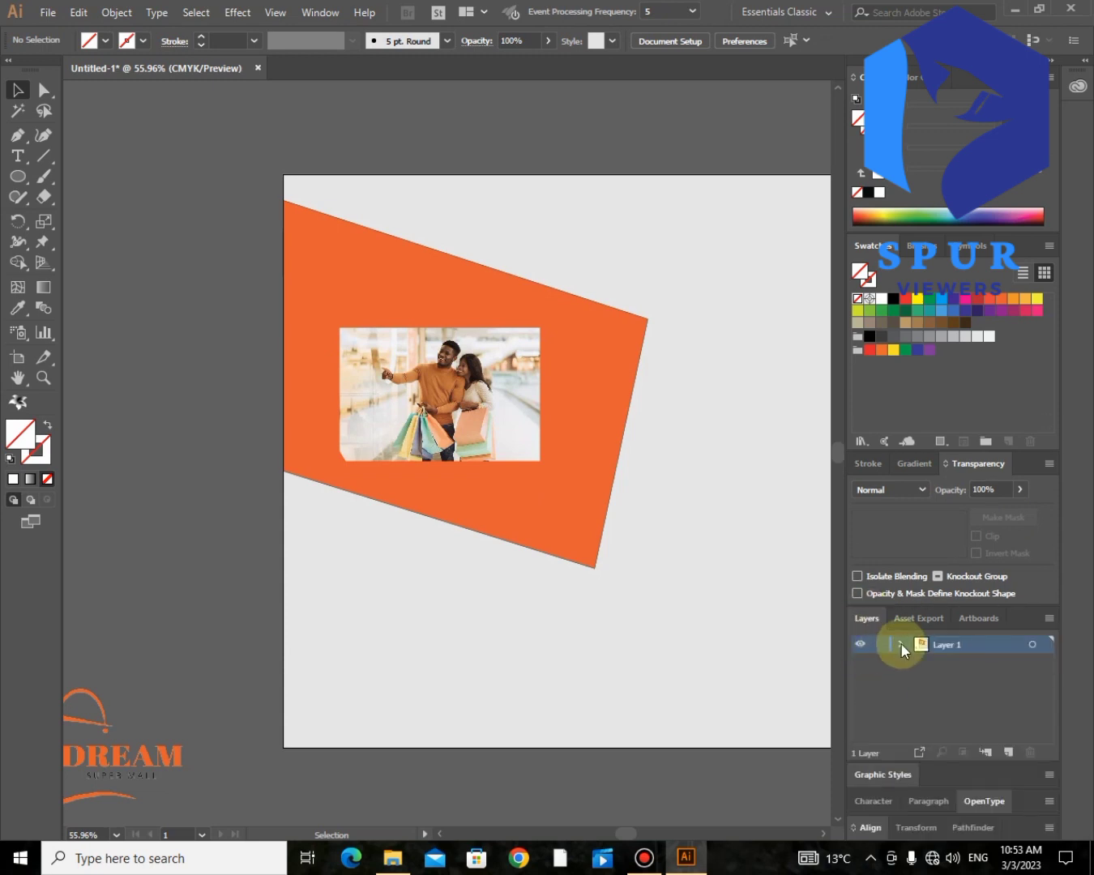
click(901, 645)
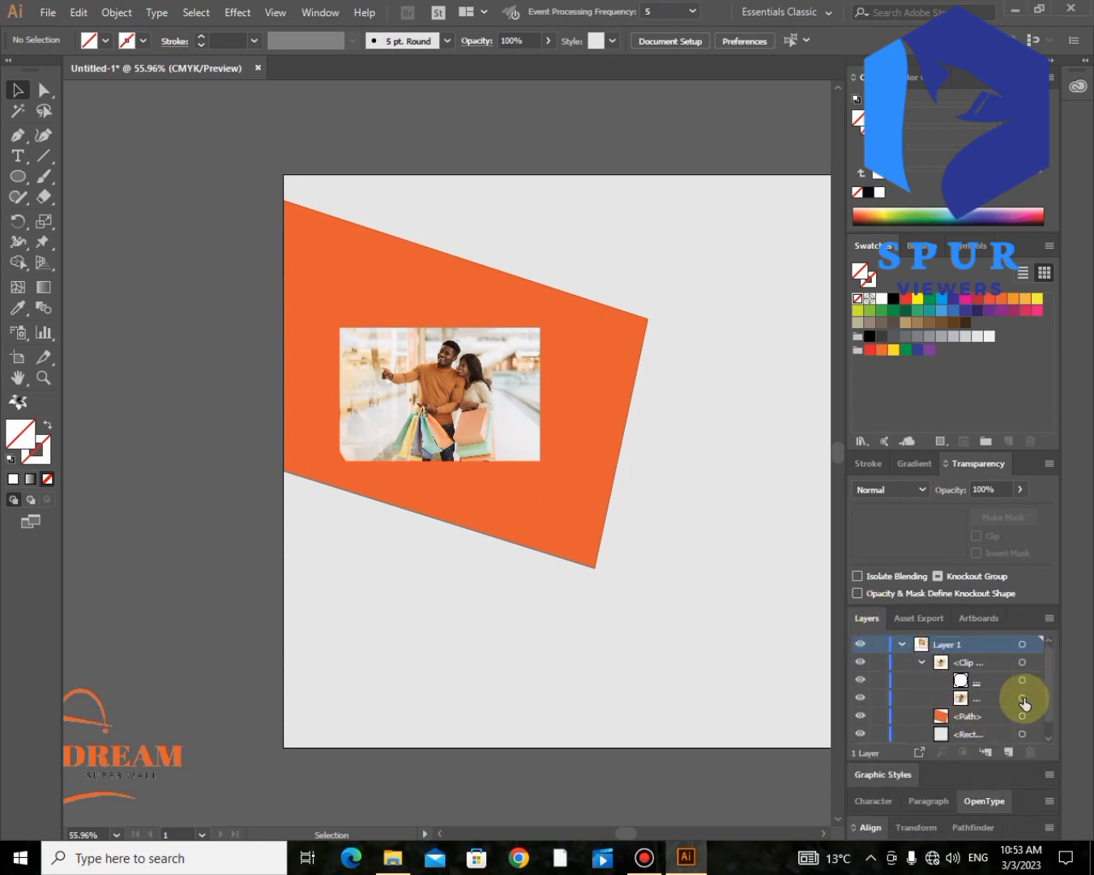
click(1024, 702)
drag(439, 327, 441, 248)
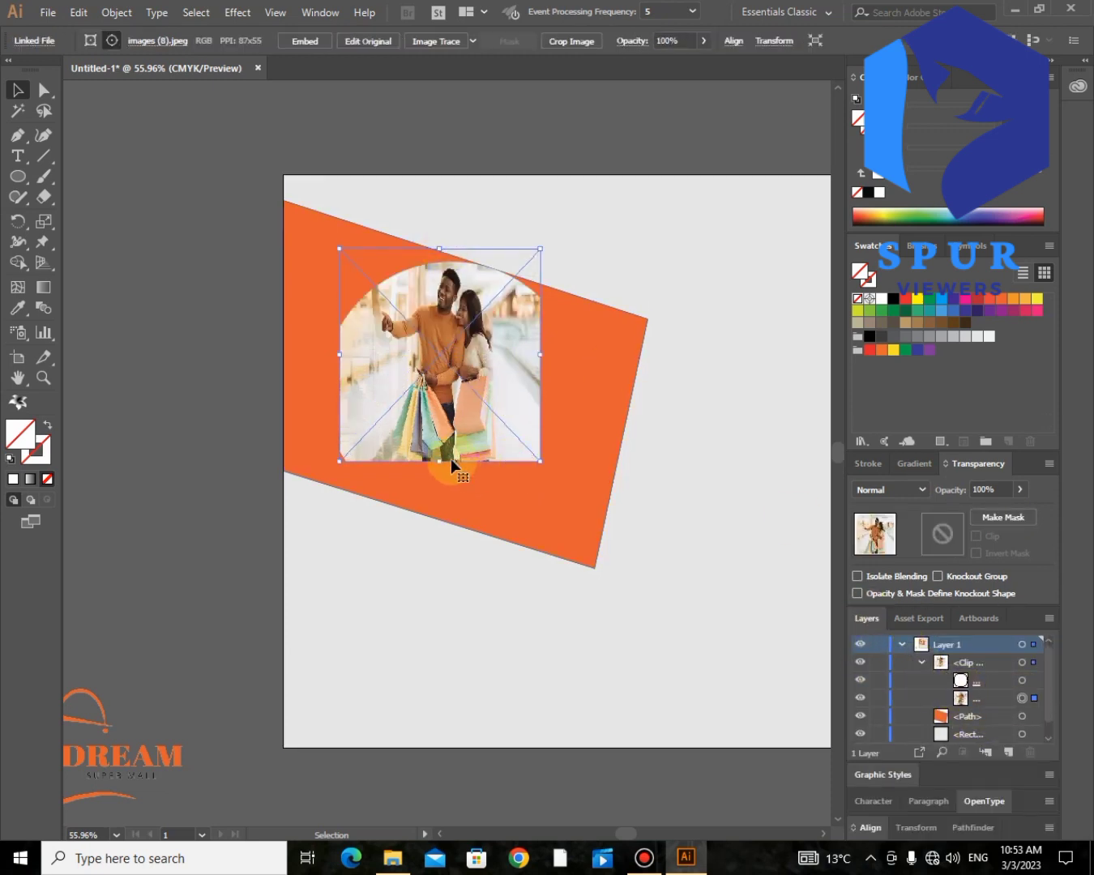
drag(451, 459, 447, 513)
drag(341, 380, 313, 381)
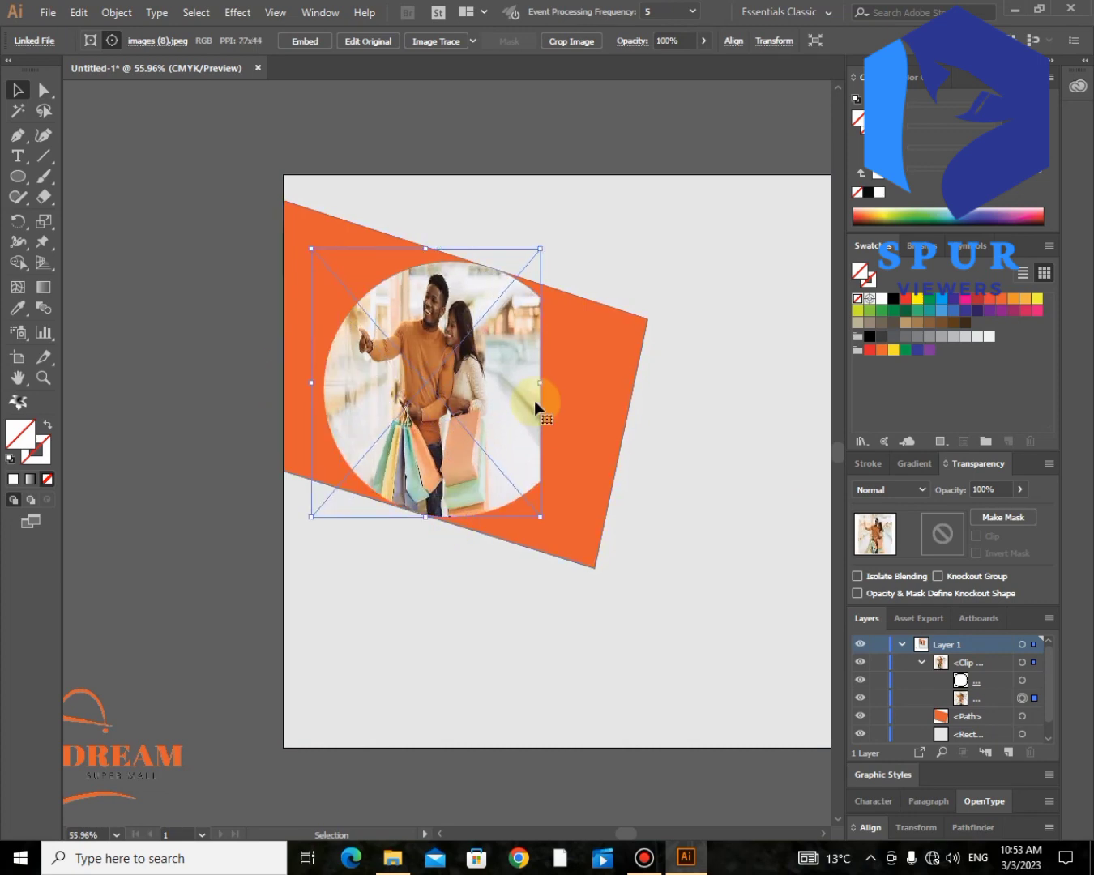
drag(540, 384, 595, 379)
click(168, 460)
- Place the DREAM SUPER MALL logo, slightly reduced, in front of the artwork in the artboard's upper-right corner
scroll(462, 635, right, 1)
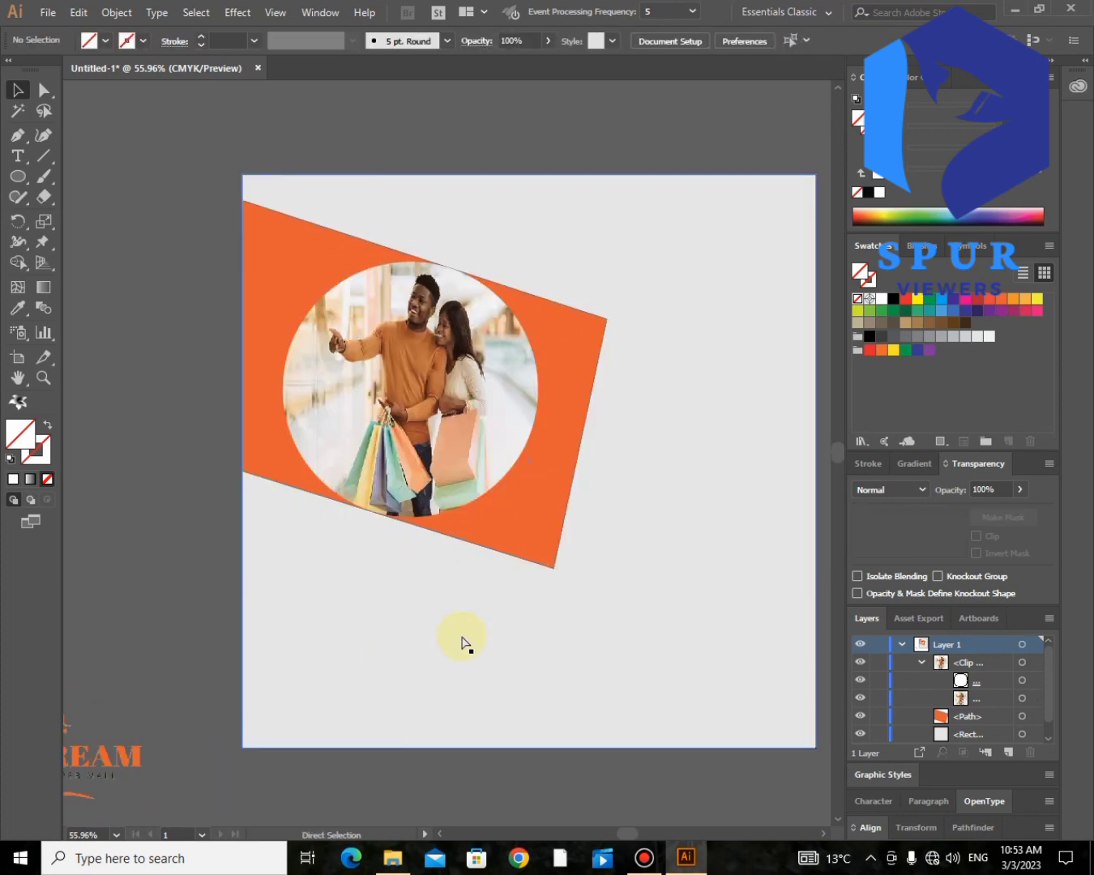
scroll(461, 636, right, 1)
drag(85, 723, 747, 213)
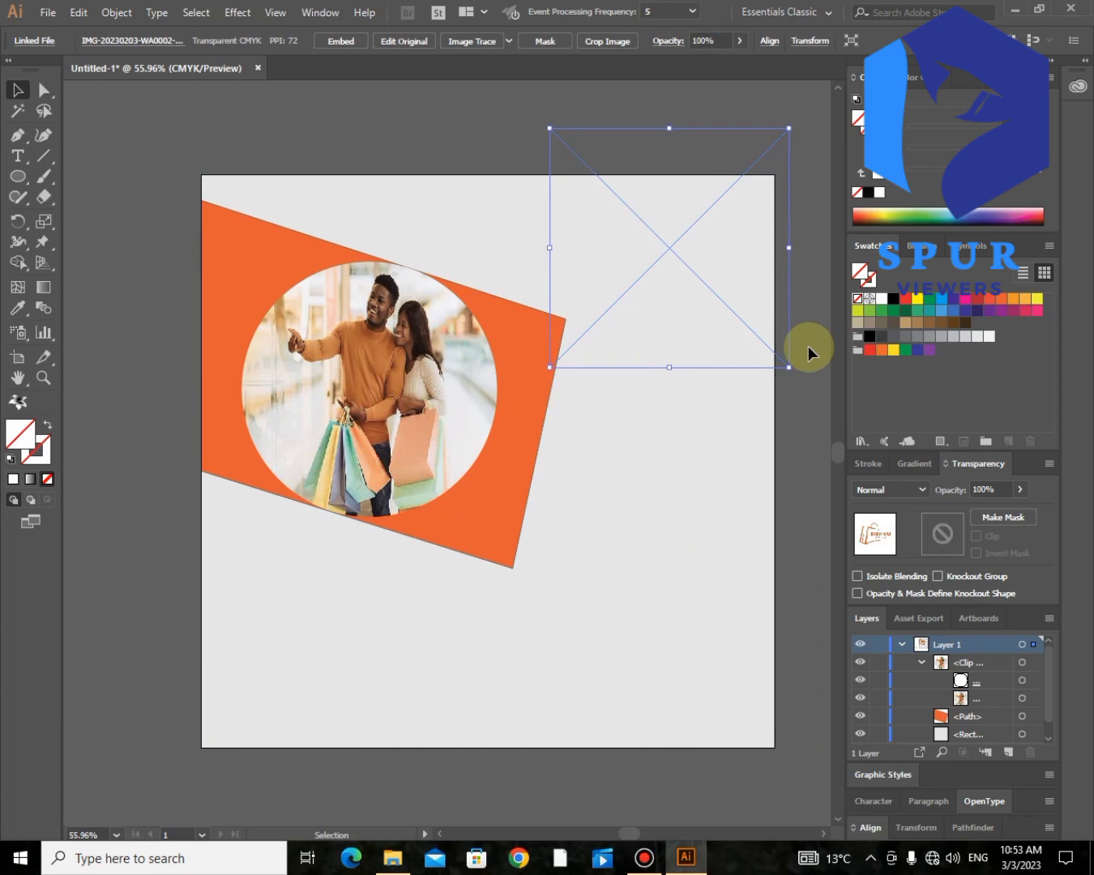
right_click(680, 305)
right_click(644, 246)
mouse_move(695, 374)
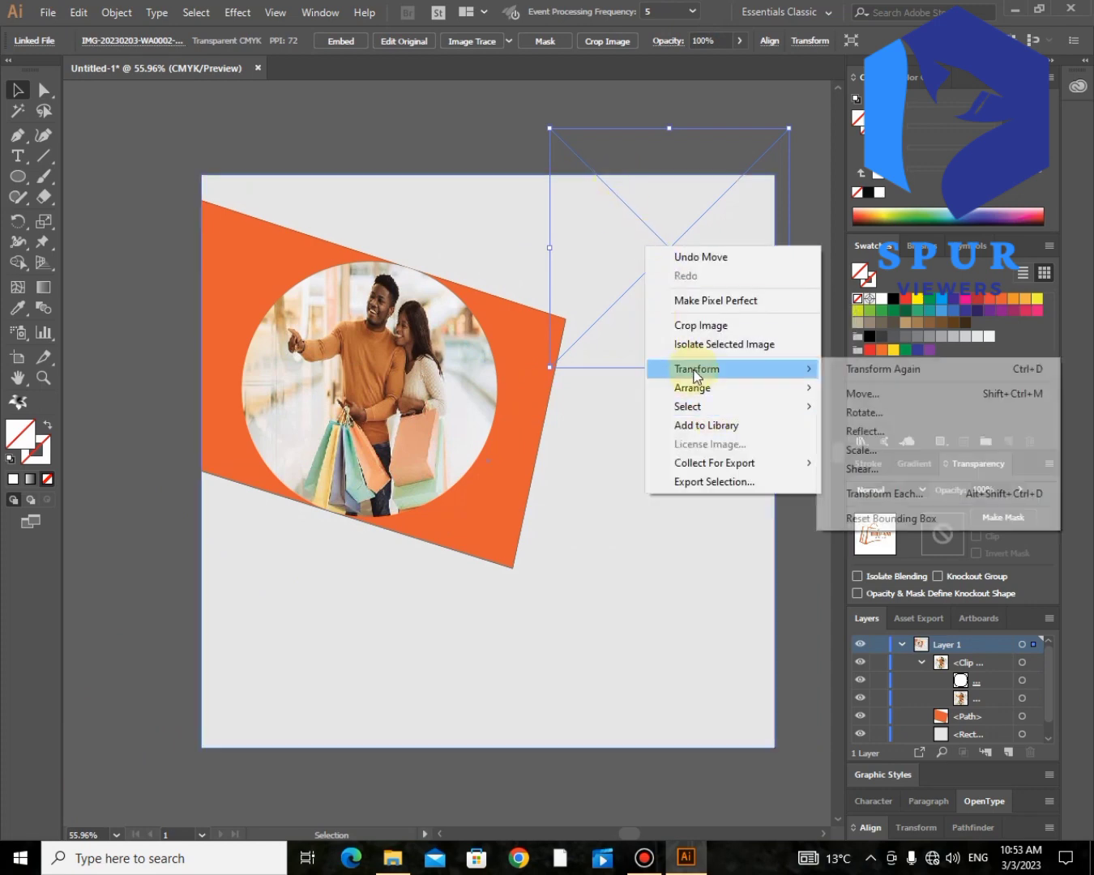
click(843, 406)
drag(783, 368, 769, 344)
drag(677, 279, 683, 263)
- Recolour the orange shape by sampling the logo's orange with the Eyedropper
click(279, 246)
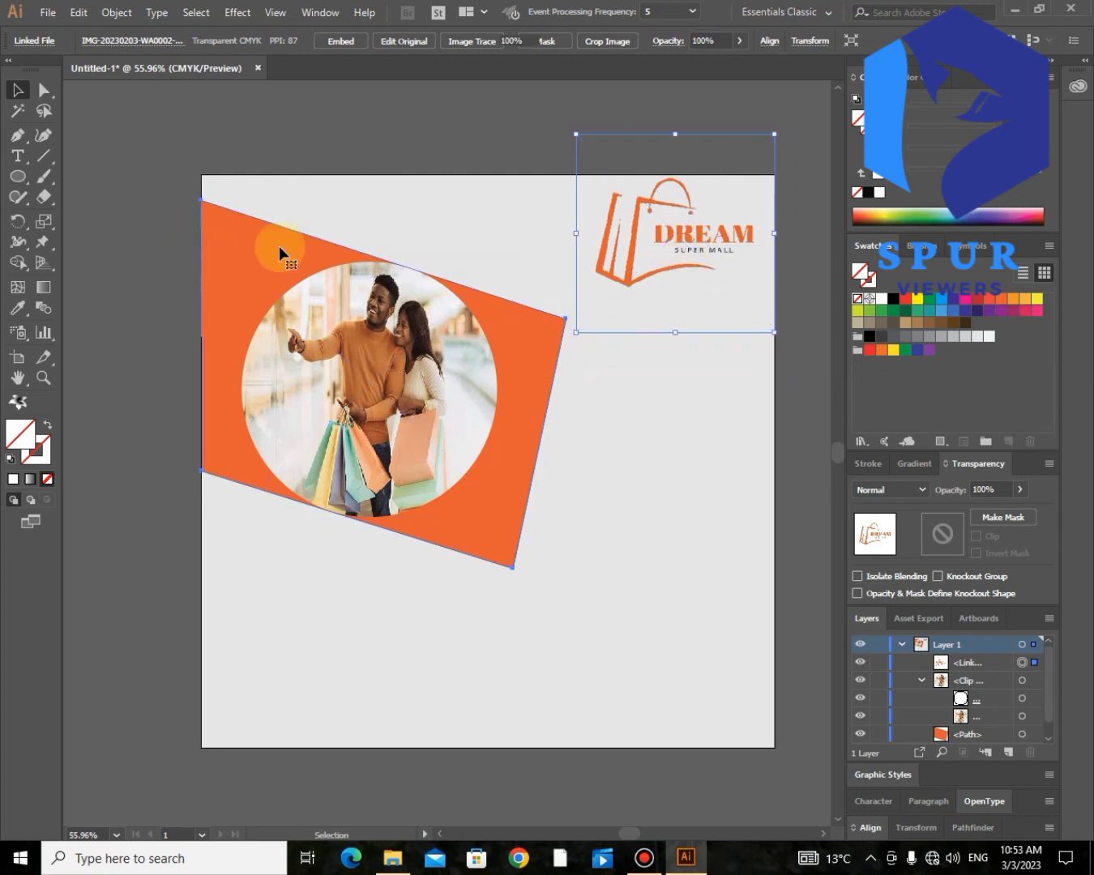
click(17, 307)
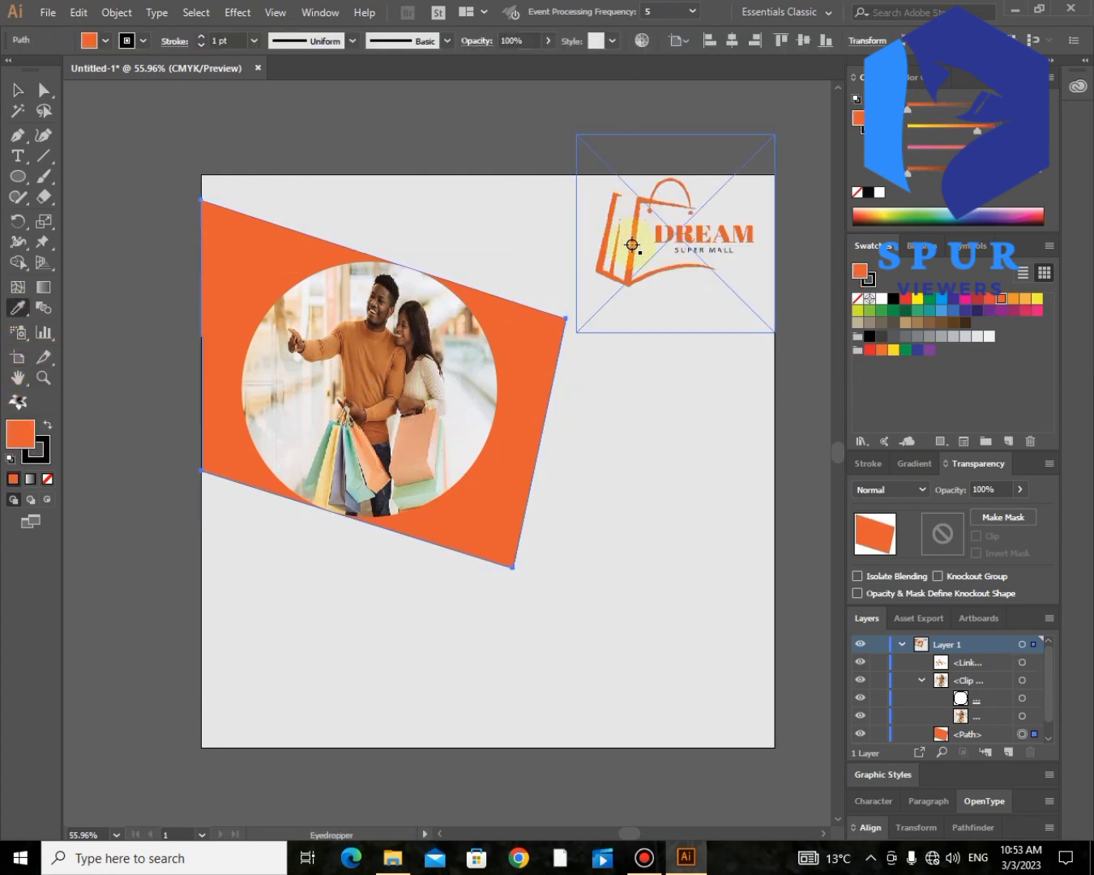
click(632, 244)
click(44, 89)
click(325, 237)
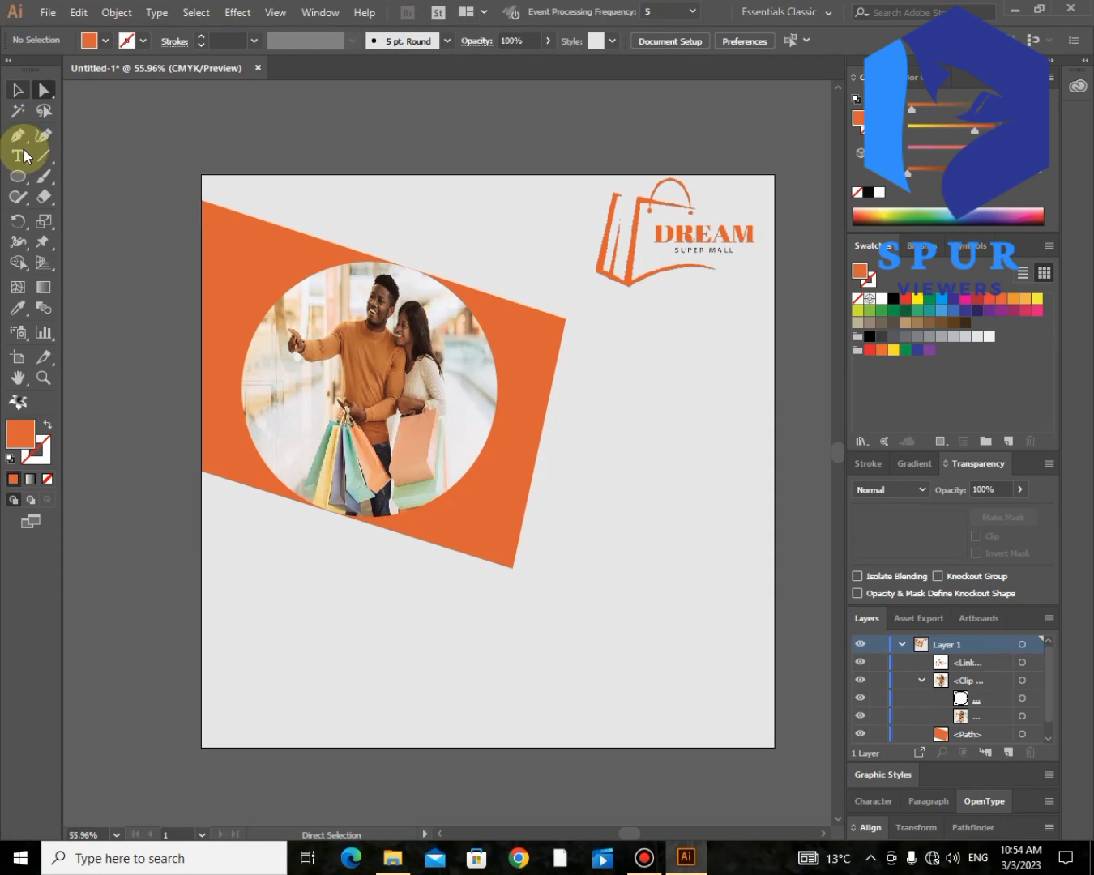
- Add the text "Well-defined products" at 34 pt below the logo, beside the orange shape
click(20, 158)
click(580, 359)
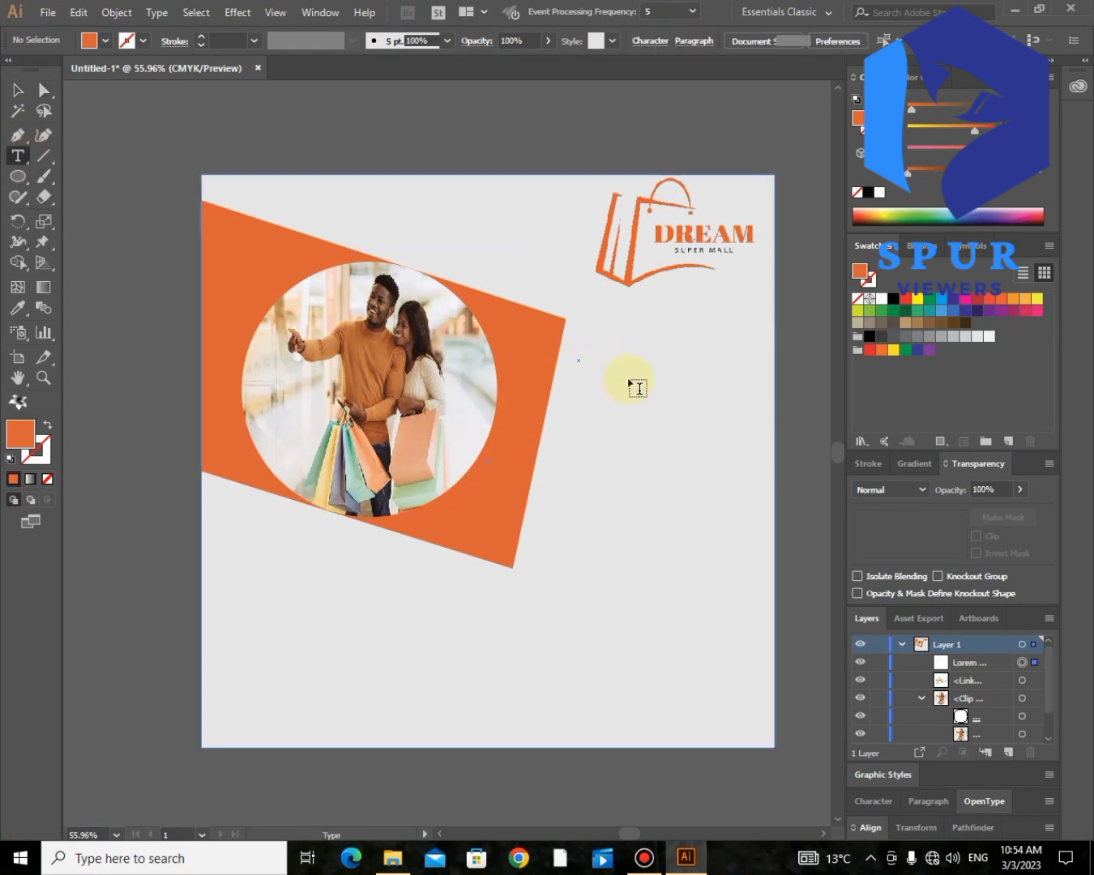
key(ctrl+shift+period)
key(ctrl+shift+period)
key(ctrl+shift+period)
key(ctrl+shift+period)
key(ctrl+shift+period)
key(ctrl+shift+period)
key(ctrl+shift+period)
key(ctrl+shift+period)
key(ctrl+shift+period)
key(ctrl+shift+period)
key(ctrl+shift+period)
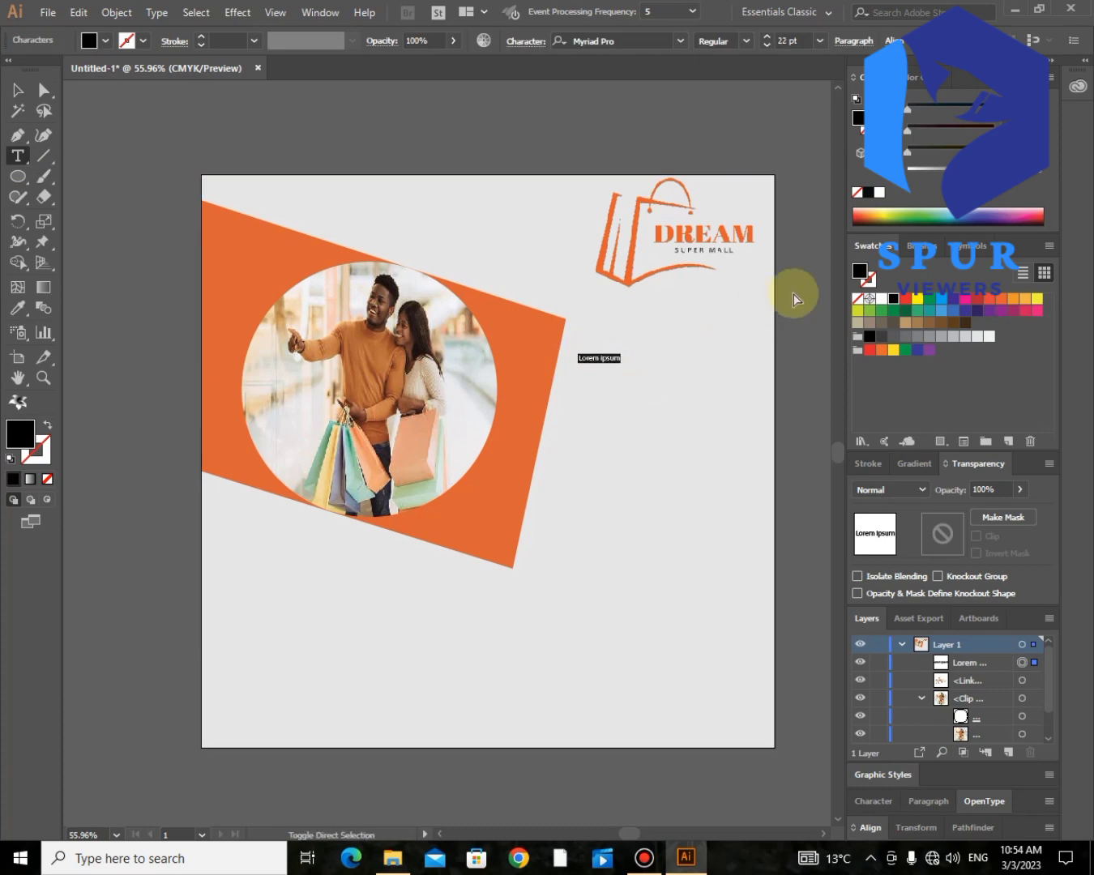
text(WELL-DEFIEND)
key(BackSpace)
key(BackSpace)
key(BackSpace)
key(BackSpace)
key(BackSpace)
key(BackSpace)
key(BackSpace)
key(BackSpace)
key(BackSpace)
key(BackSpace)
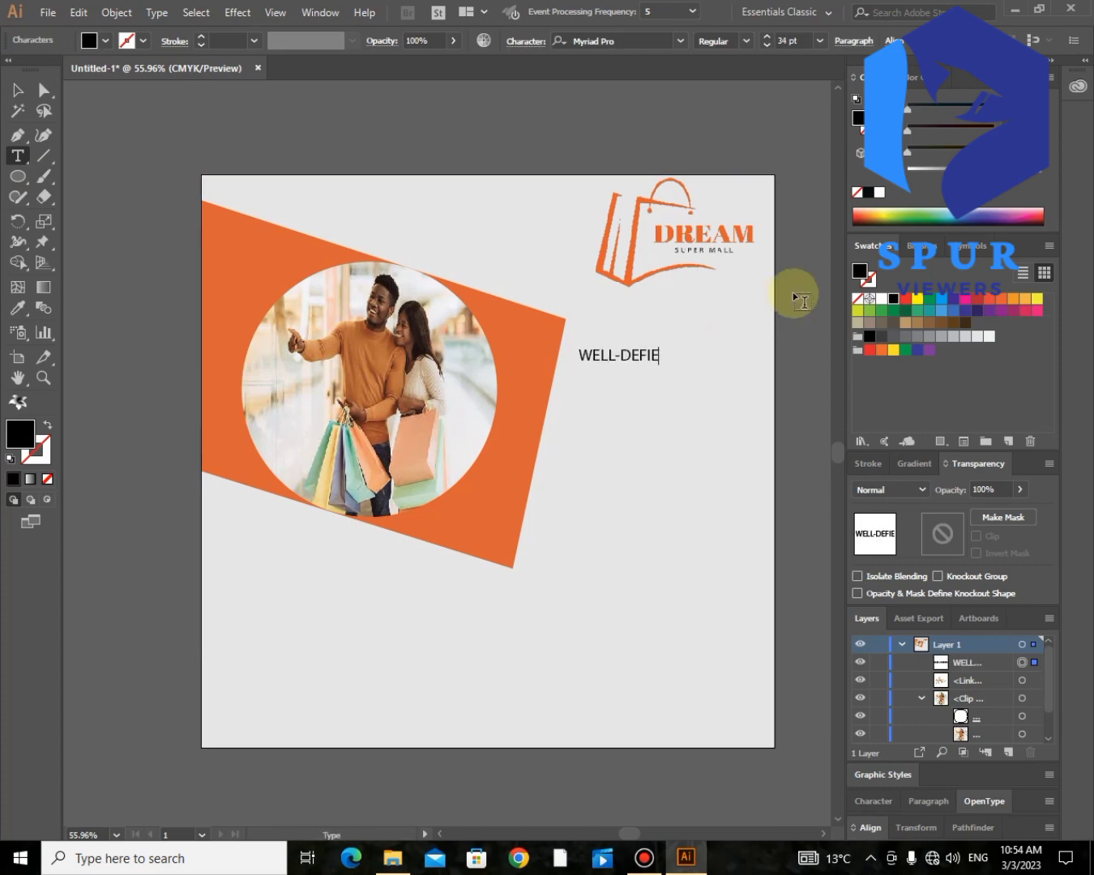
text(ll)
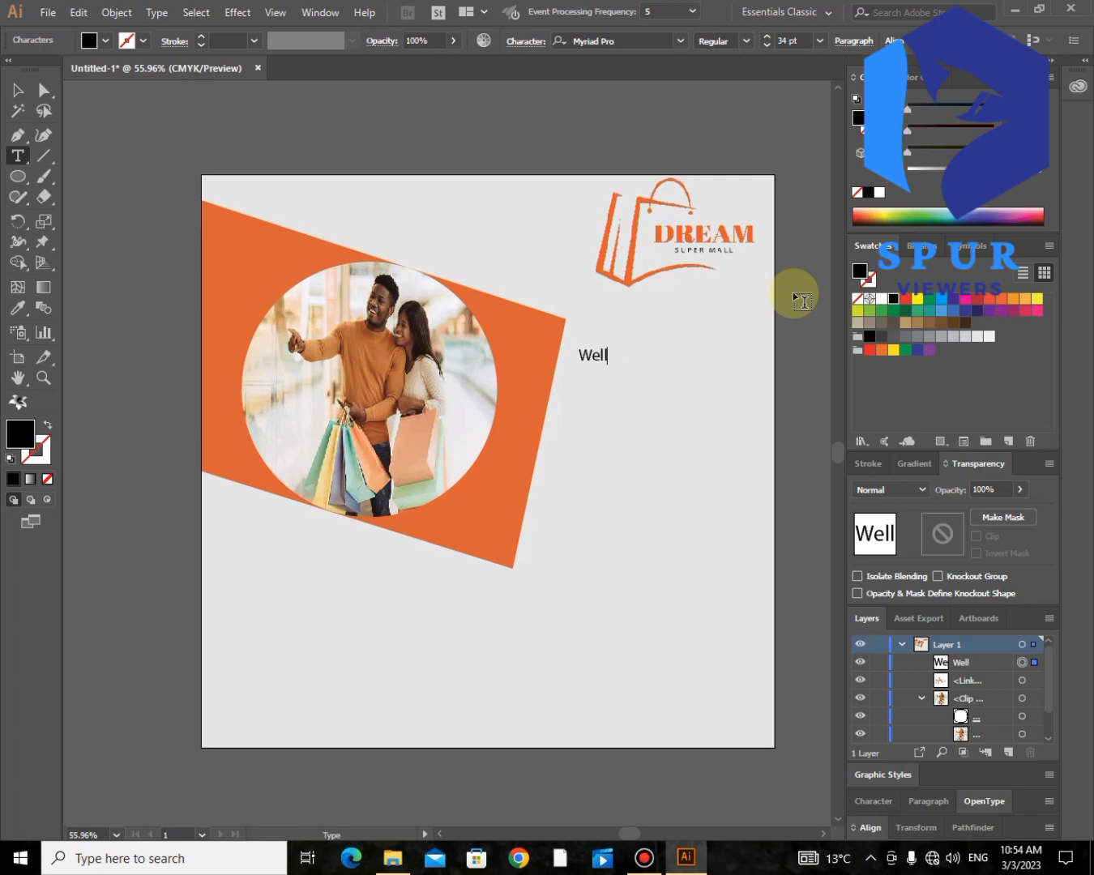
text(-defined products)
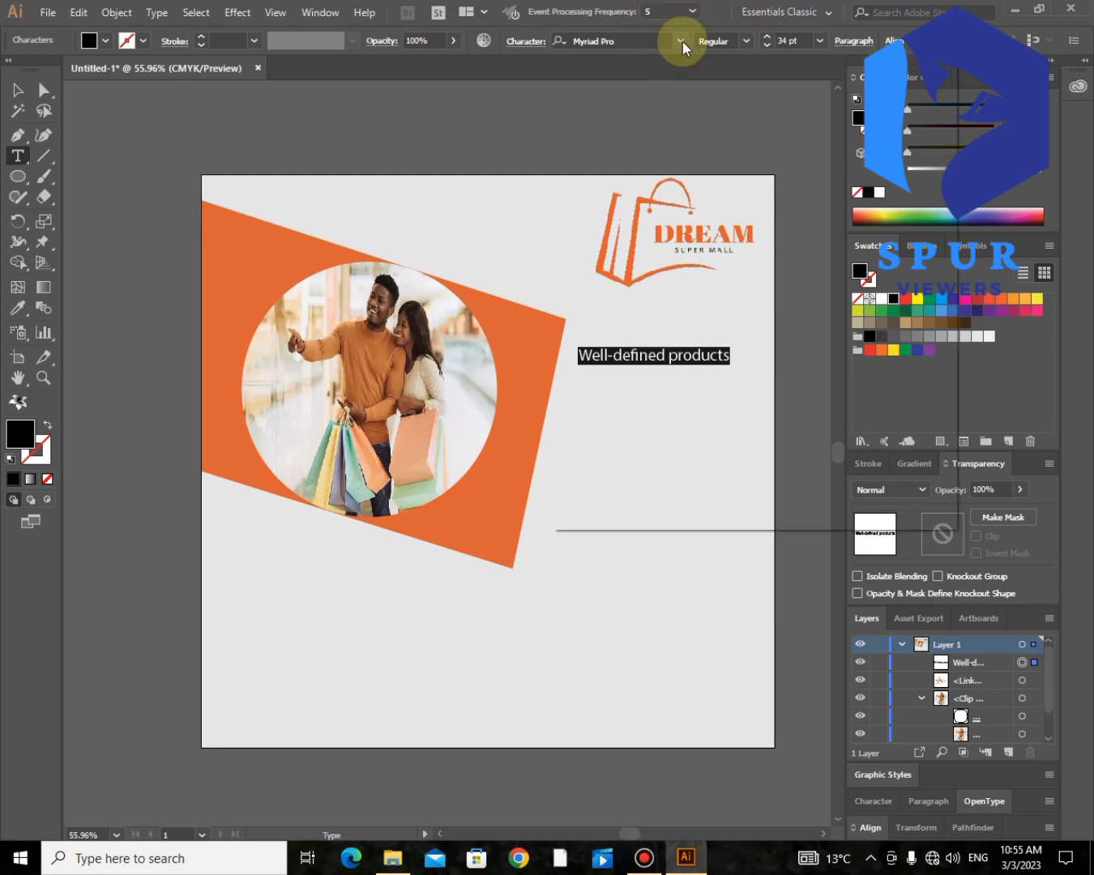
- Change the font of "Well-defined products" to a wider sans-serif typeface
text(d)
scroll(681, 348, down, 6)
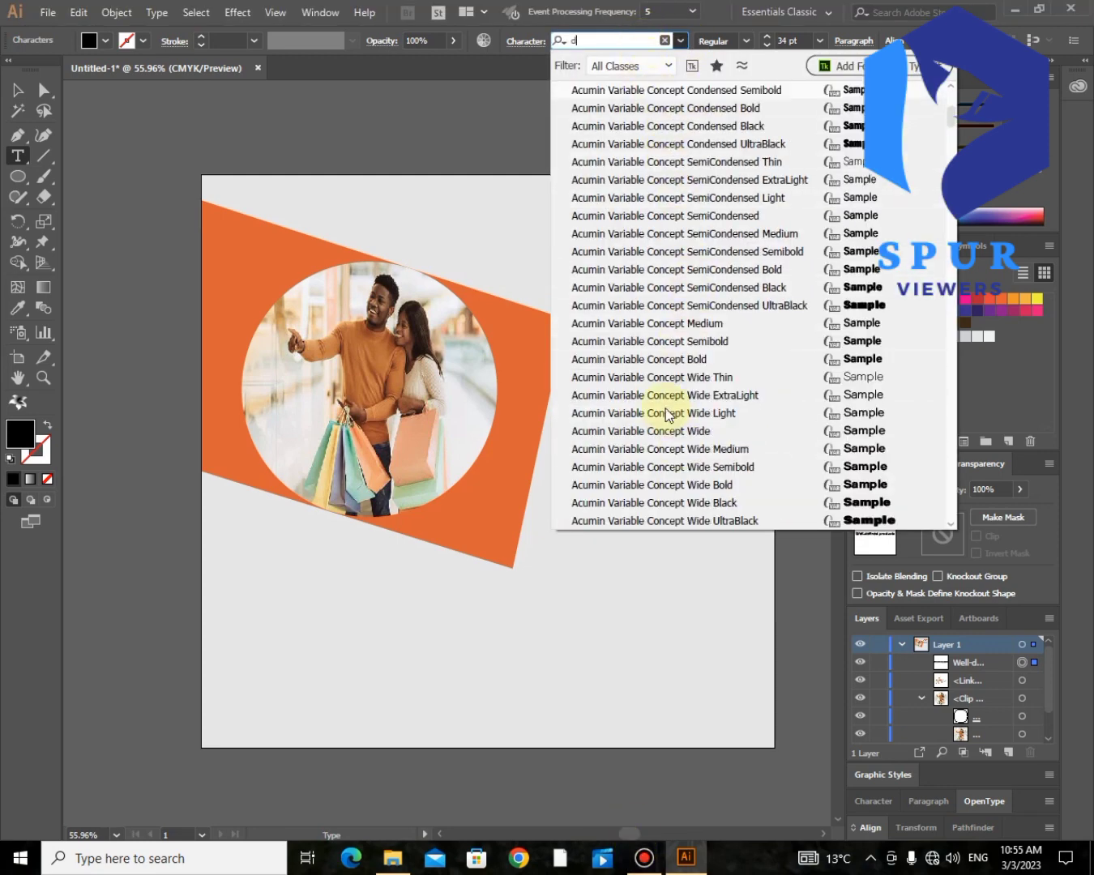
click(695, 422)
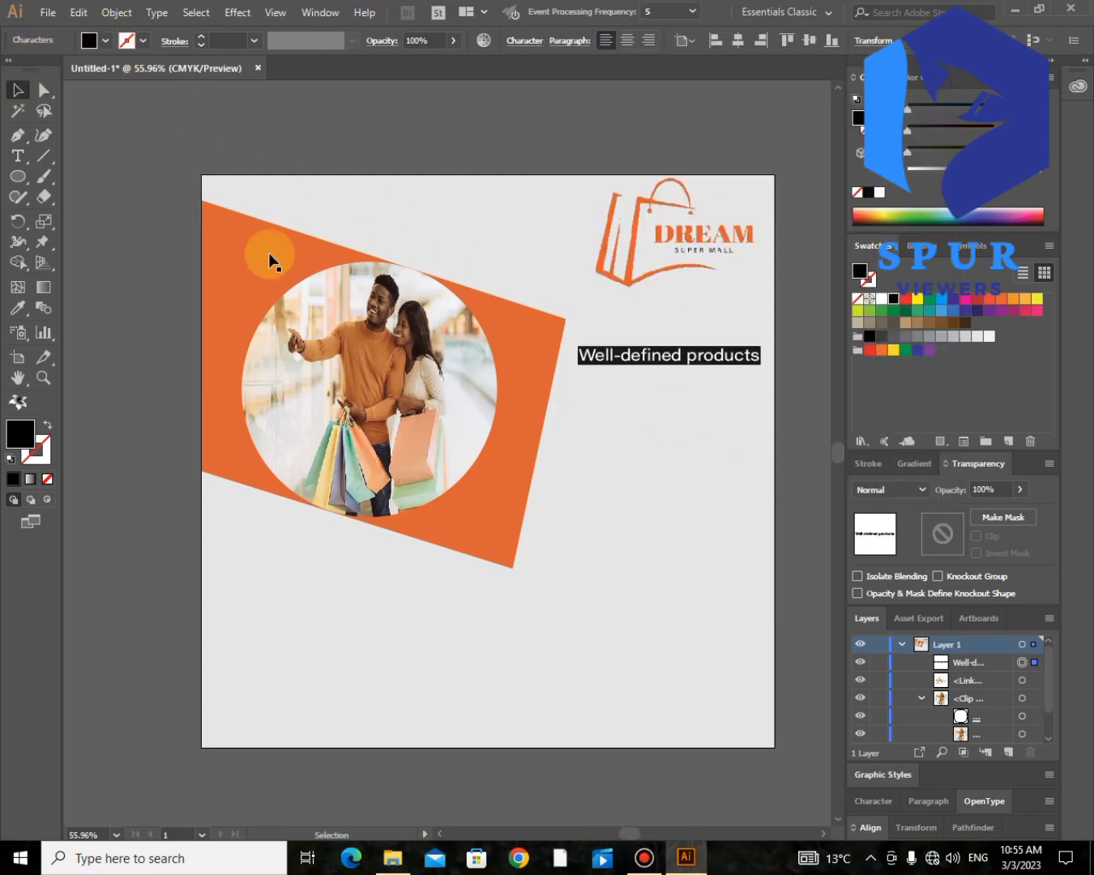
key(Escape)
- Duplicate the text line just below itself and repeat the copy to make five evenly spaced copies
drag(660, 354, 663, 394)
key(ctrl+d)
key(ctrl+d)
key(ctrl+d)
key(ctrl+d)
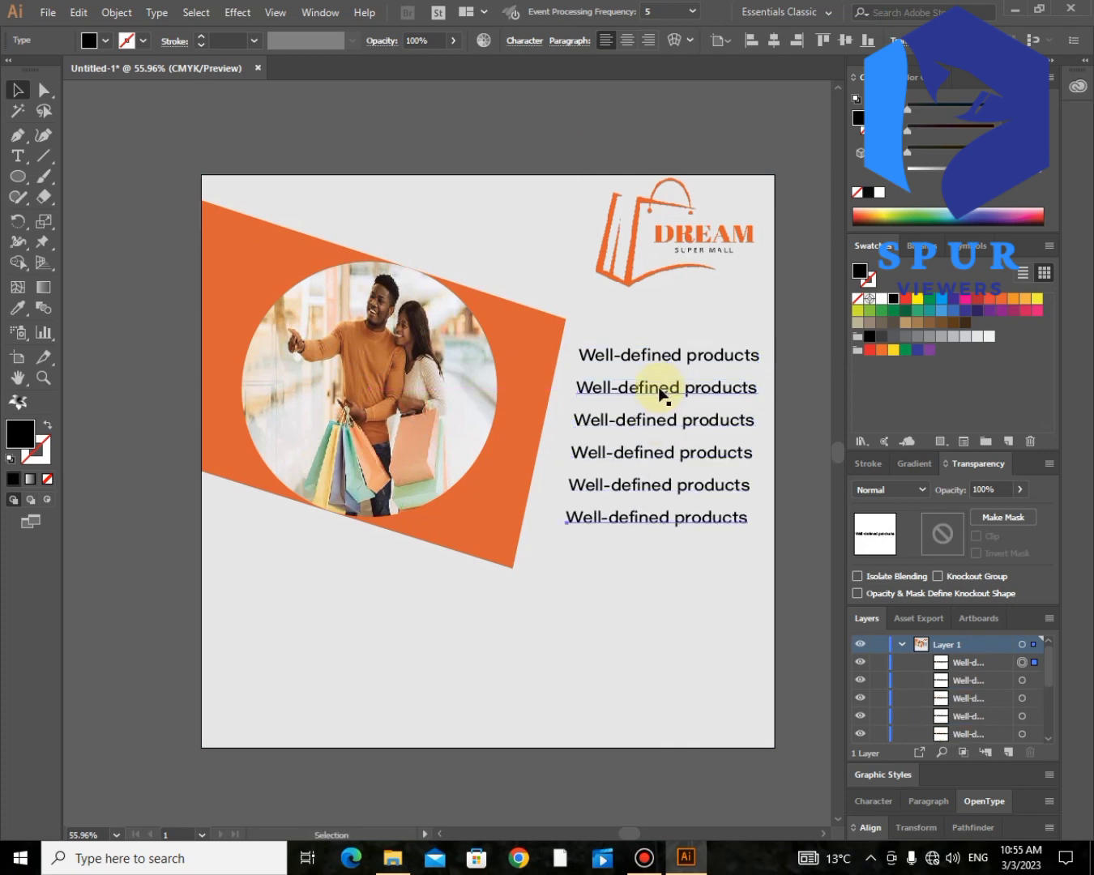
- Replace the second text line with "That can be sold"
click(17, 156)
drag(758, 386, 591, 381)
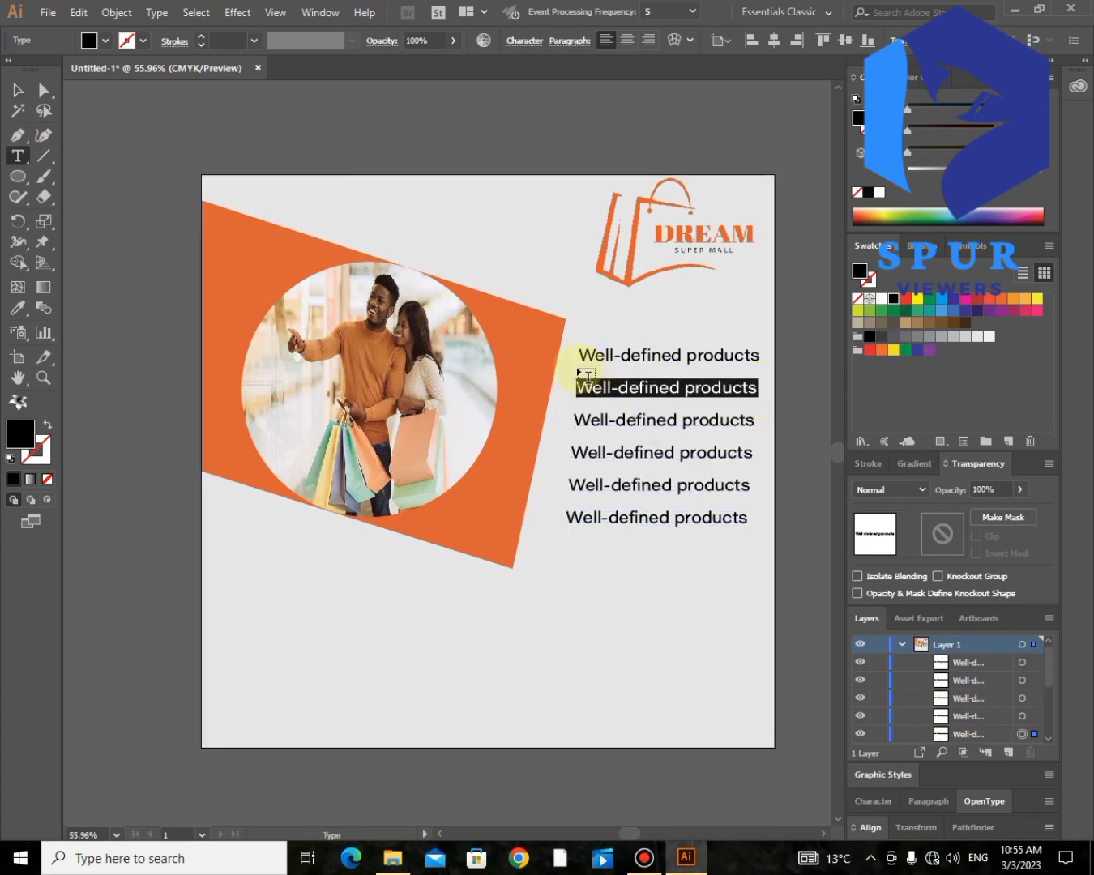
text(o)
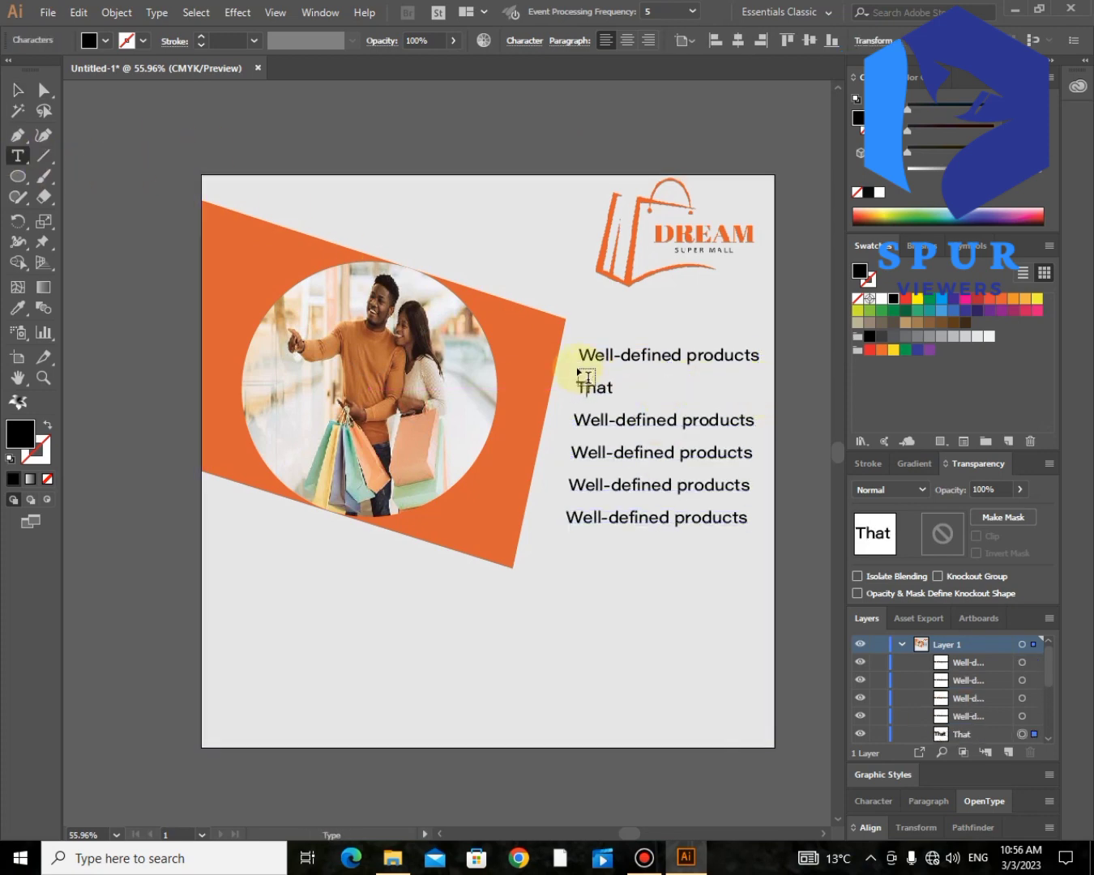
text(hat can be sold)
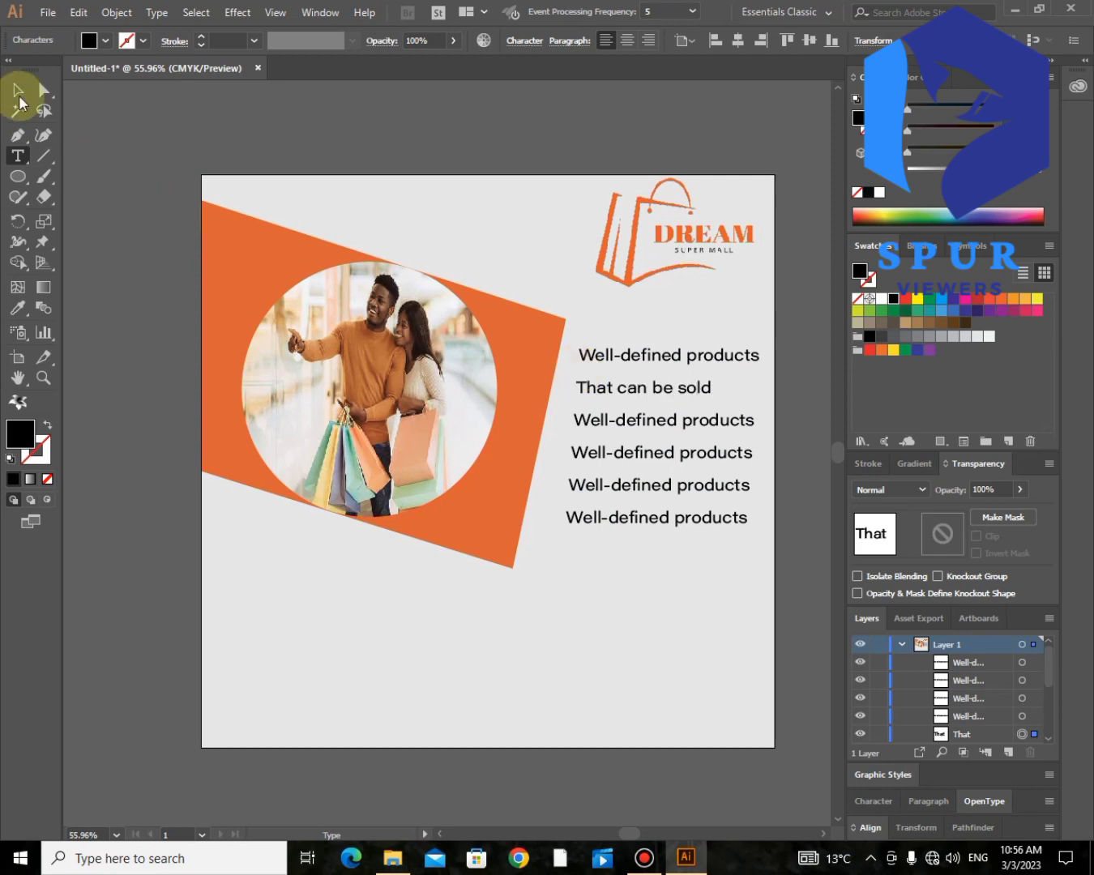
- Copy the first text line's formatting onto "That can be sold" with the Eyedropper
click(19, 90)
click(17, 307)
click(590, 355)
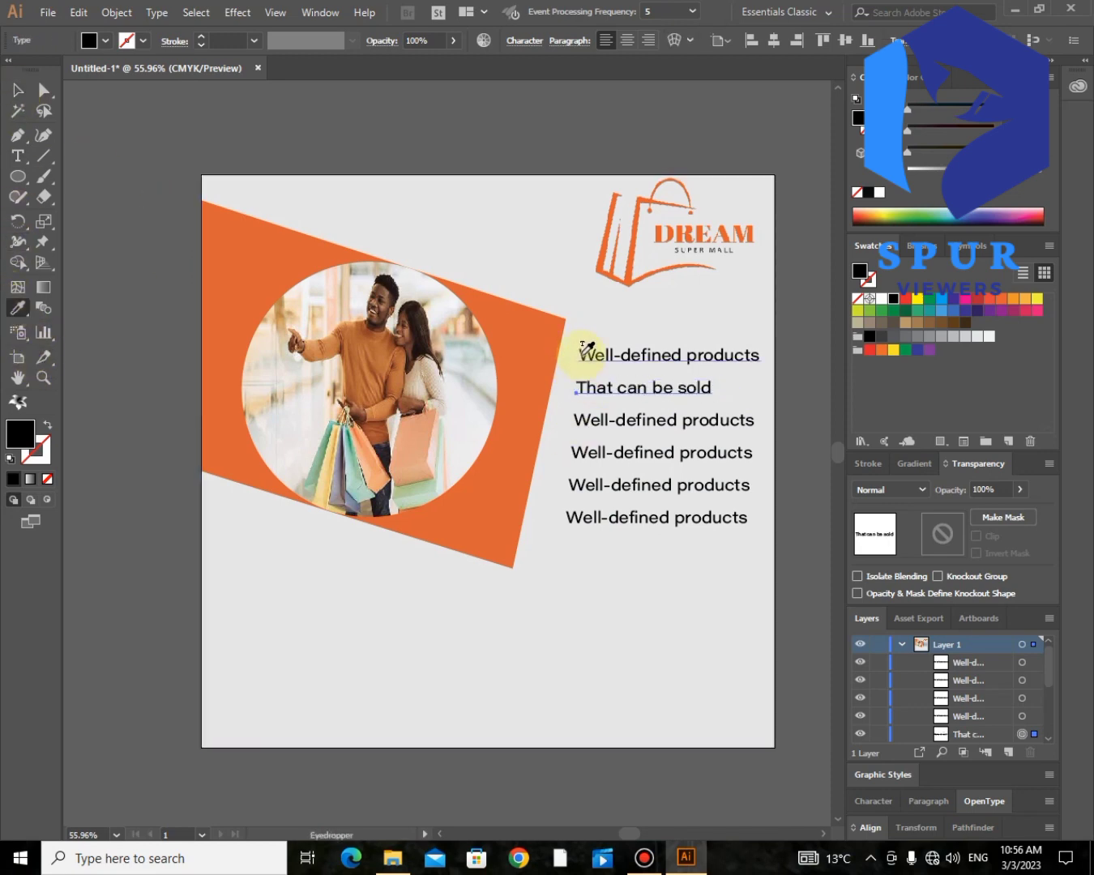
click(16, 91)
click(658, 391)
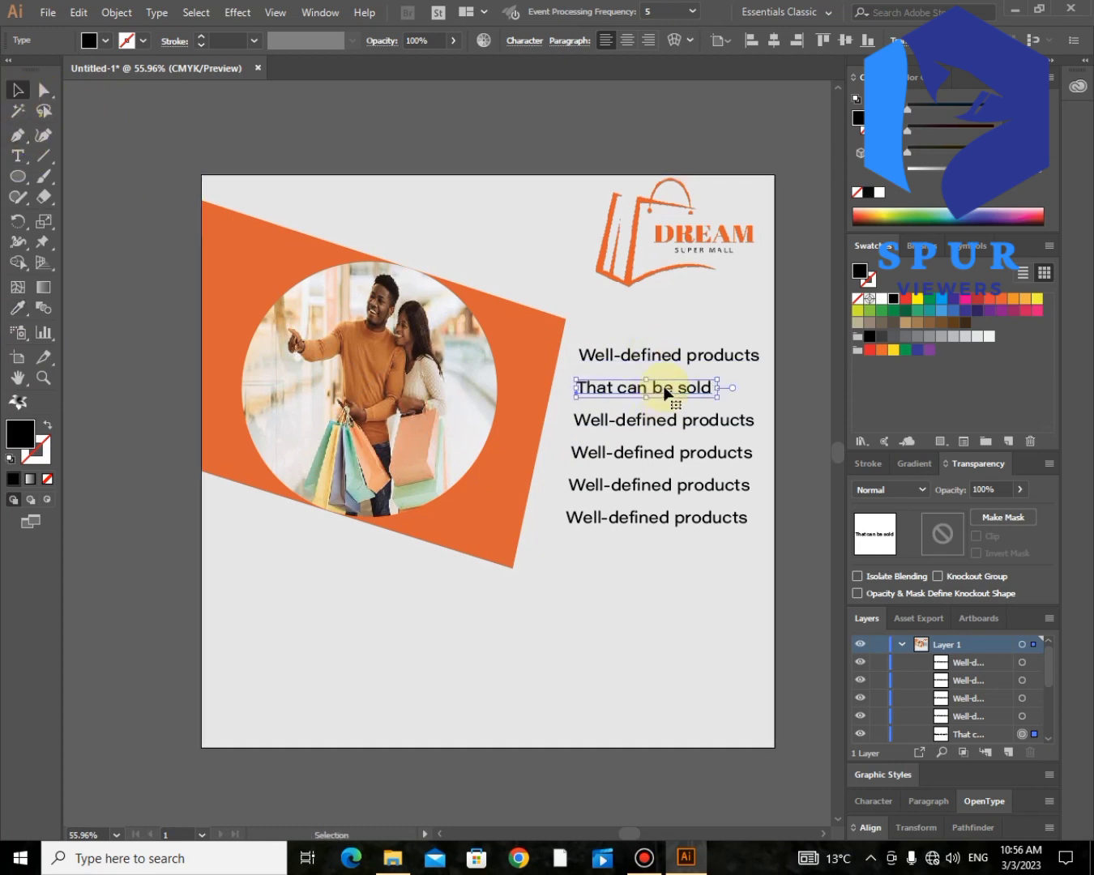
- Replace the third text line with "Without human" and the fourth with "involvement in the"
click(17, 156)
click(715, 387)
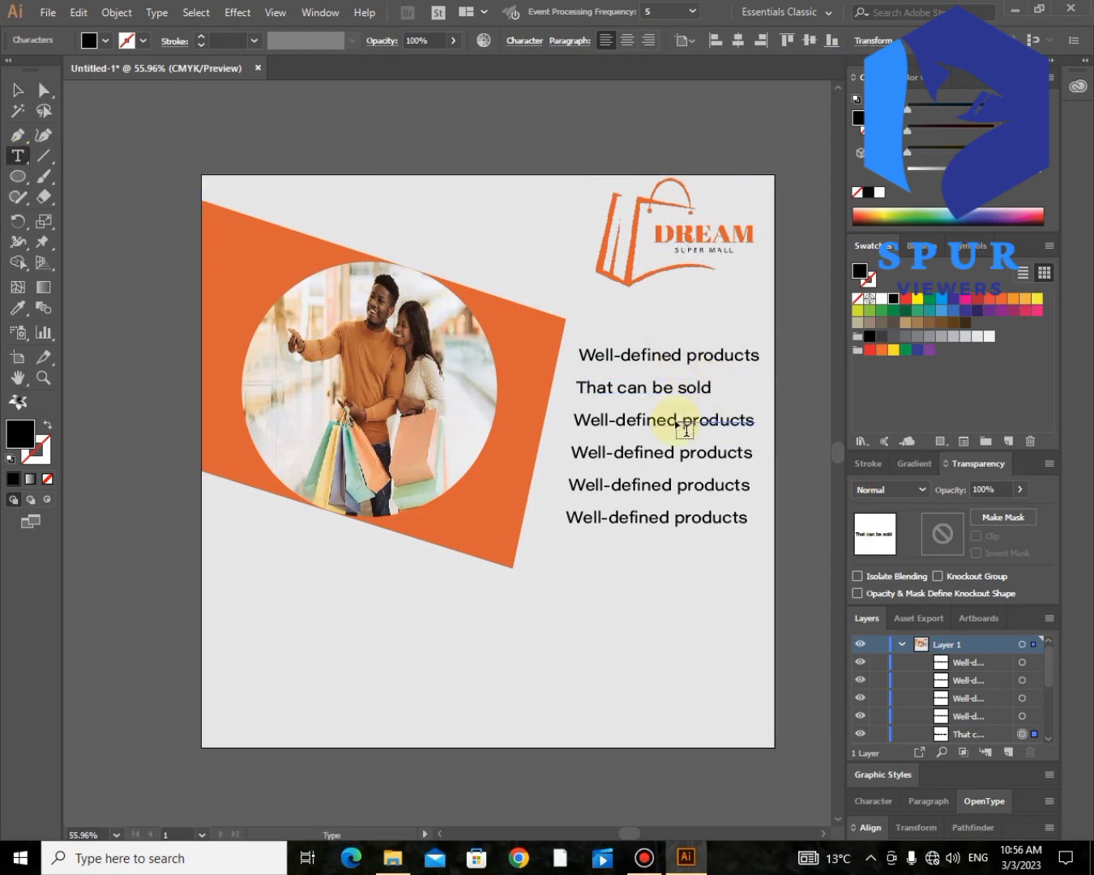
drag(756, 420, 570, 419)
text(Without human)
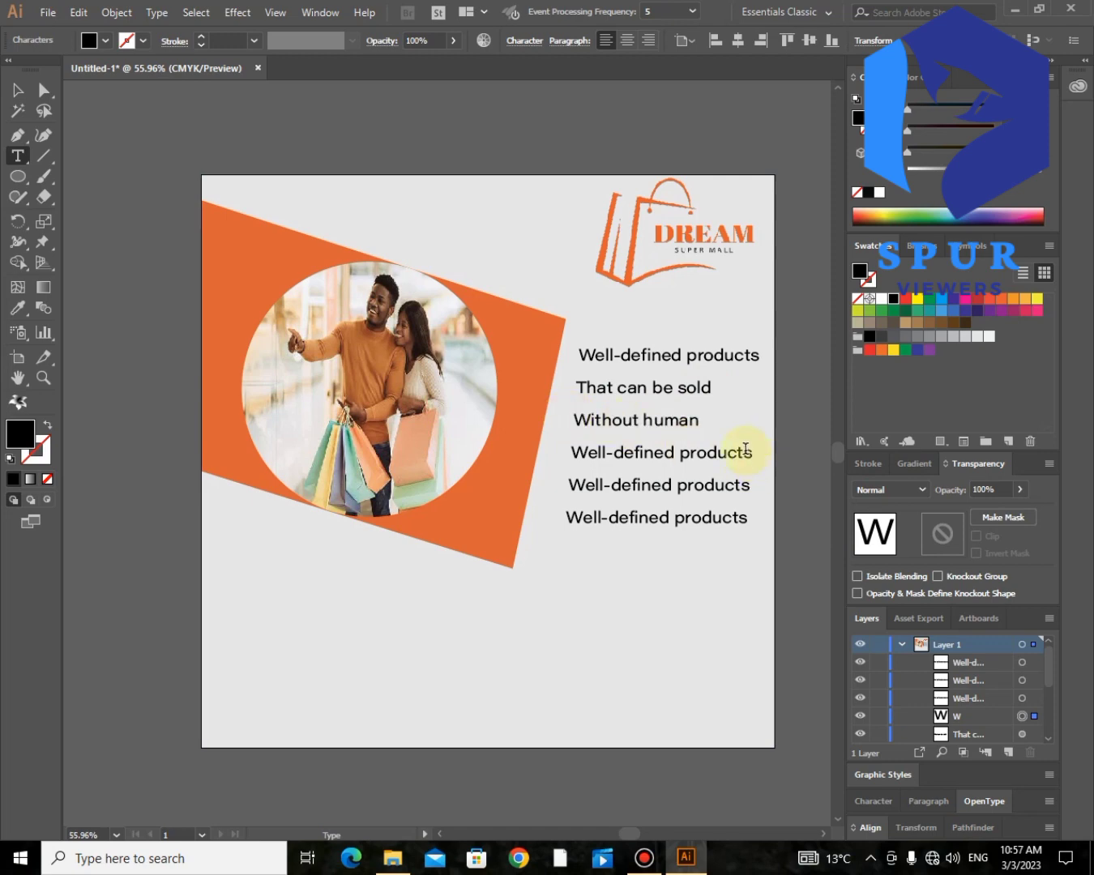
drag(751, 452, 571, 452)
text(involvement in the)
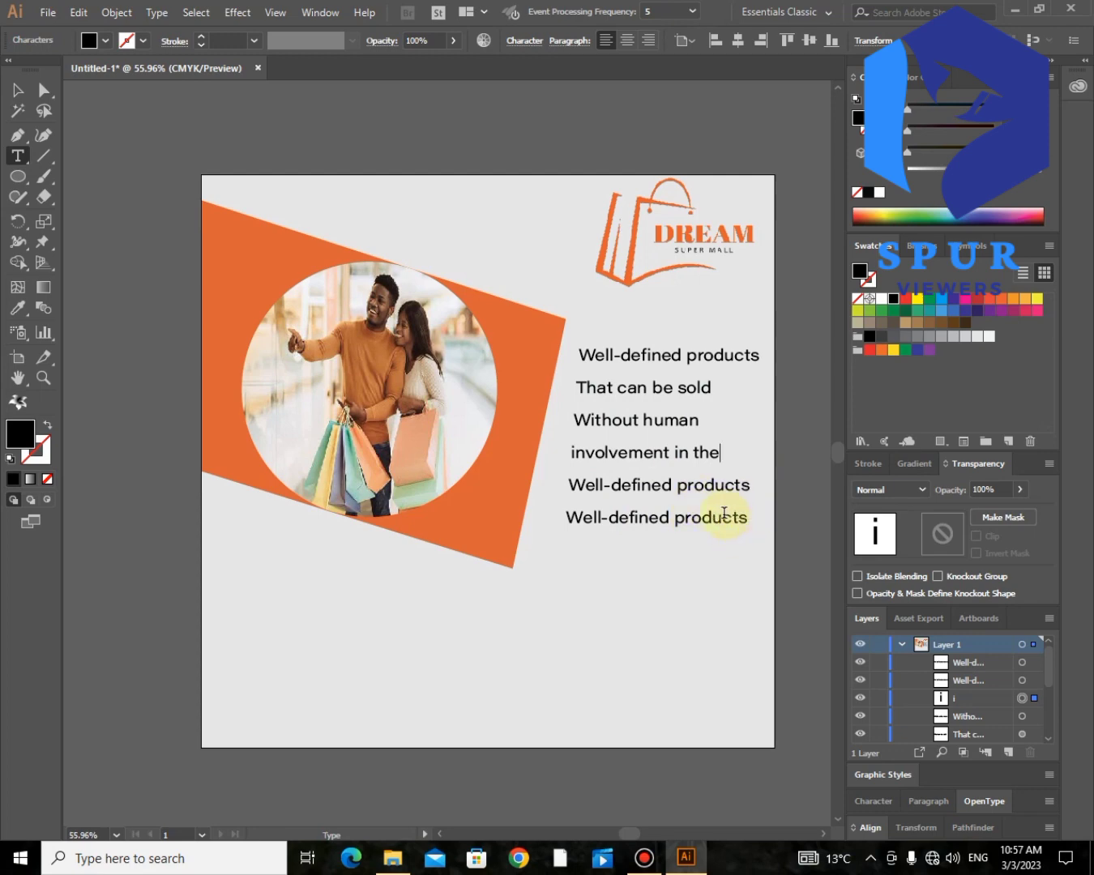
- Replace the fifth text line with "sales process" and nudge it right toward the slogan's left edge
drag(748, 486, 559, 503)
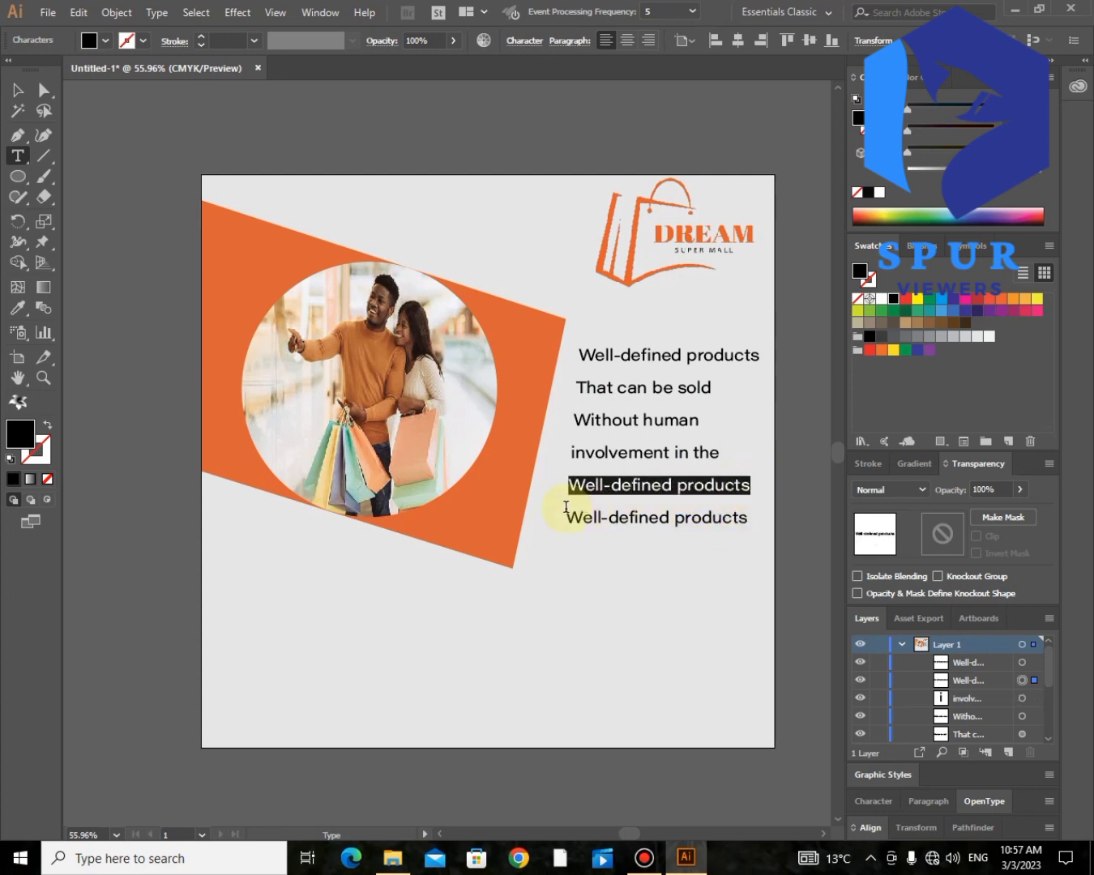
text(sales process)
click(18, 88)
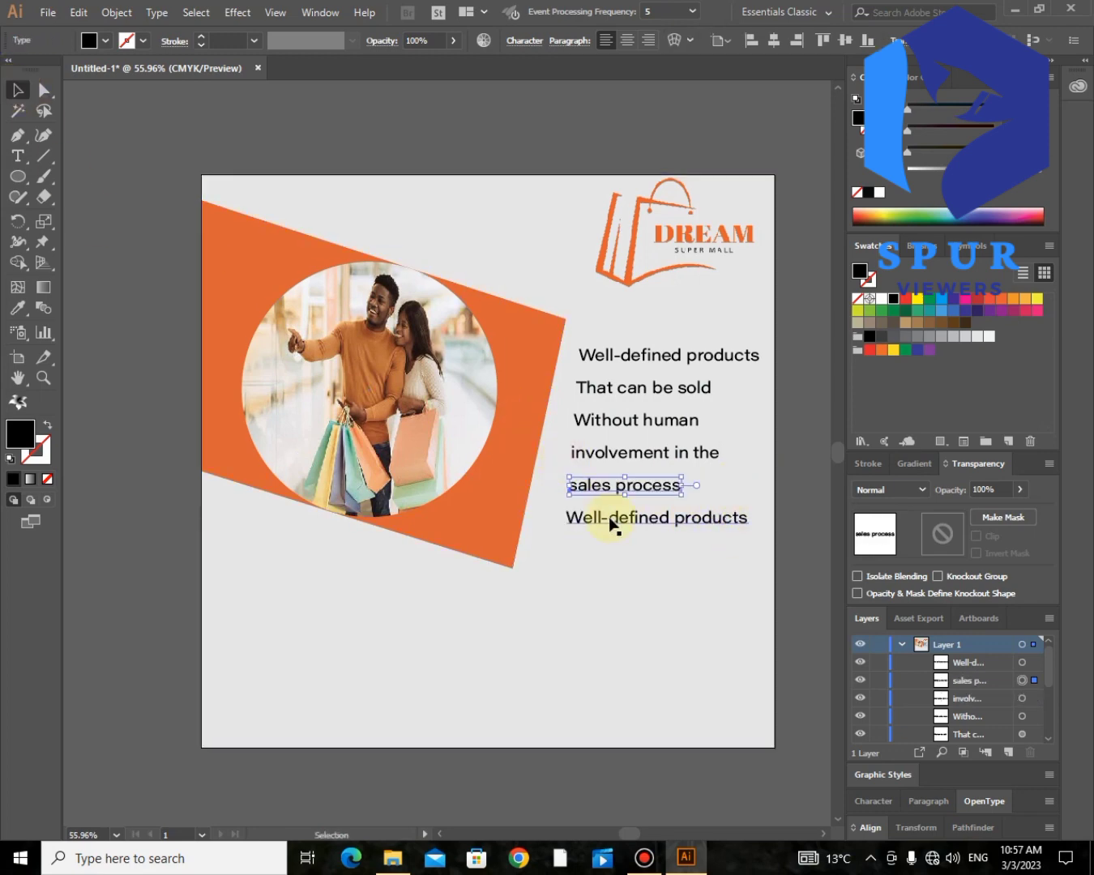
key(Right)
key(Right)
key(Right)
key(Right)
key(Right)
key(Right)
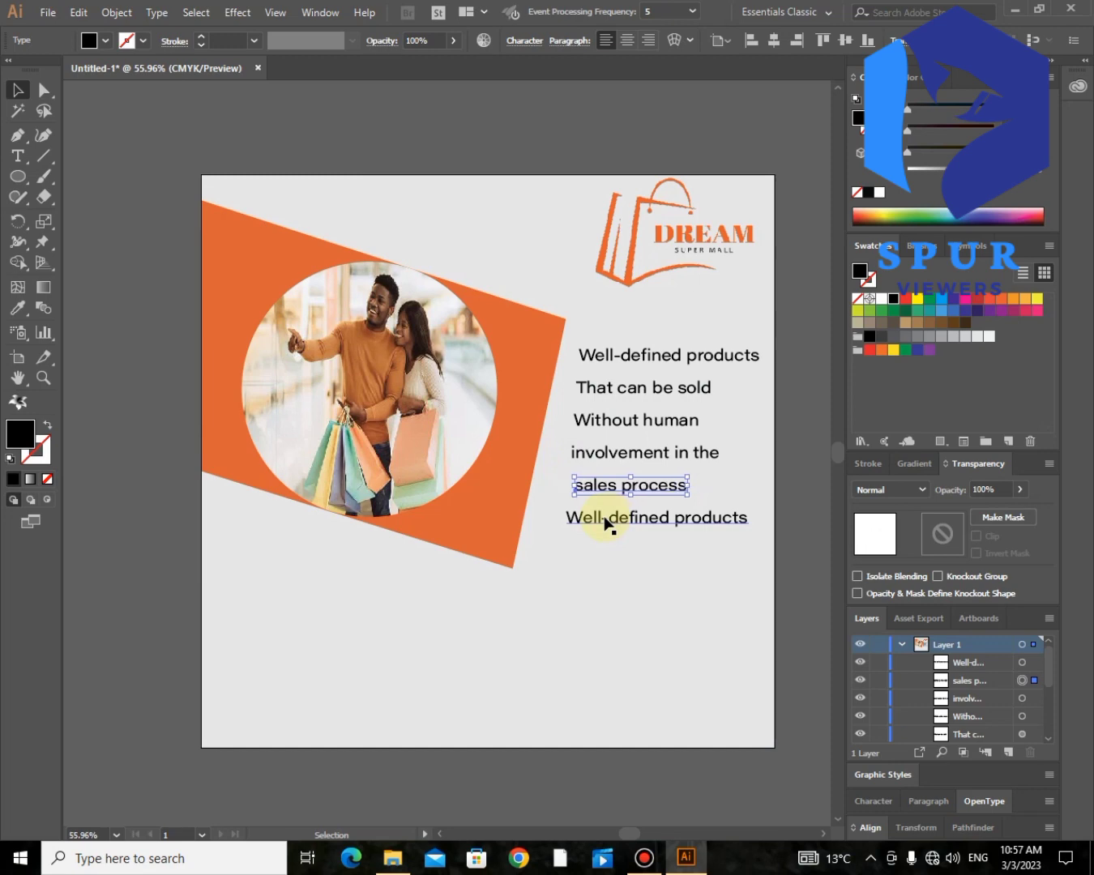
- Delete the leftover sixth text line and nudge "involvement in the" right to align it with the other lines
click(604, 524)
key(Delete)
click(595, 457)
key(Right)
key(Right)
key(Right)
key(Right)
key(Right)
key(Right)
key(Right)
key(Right)
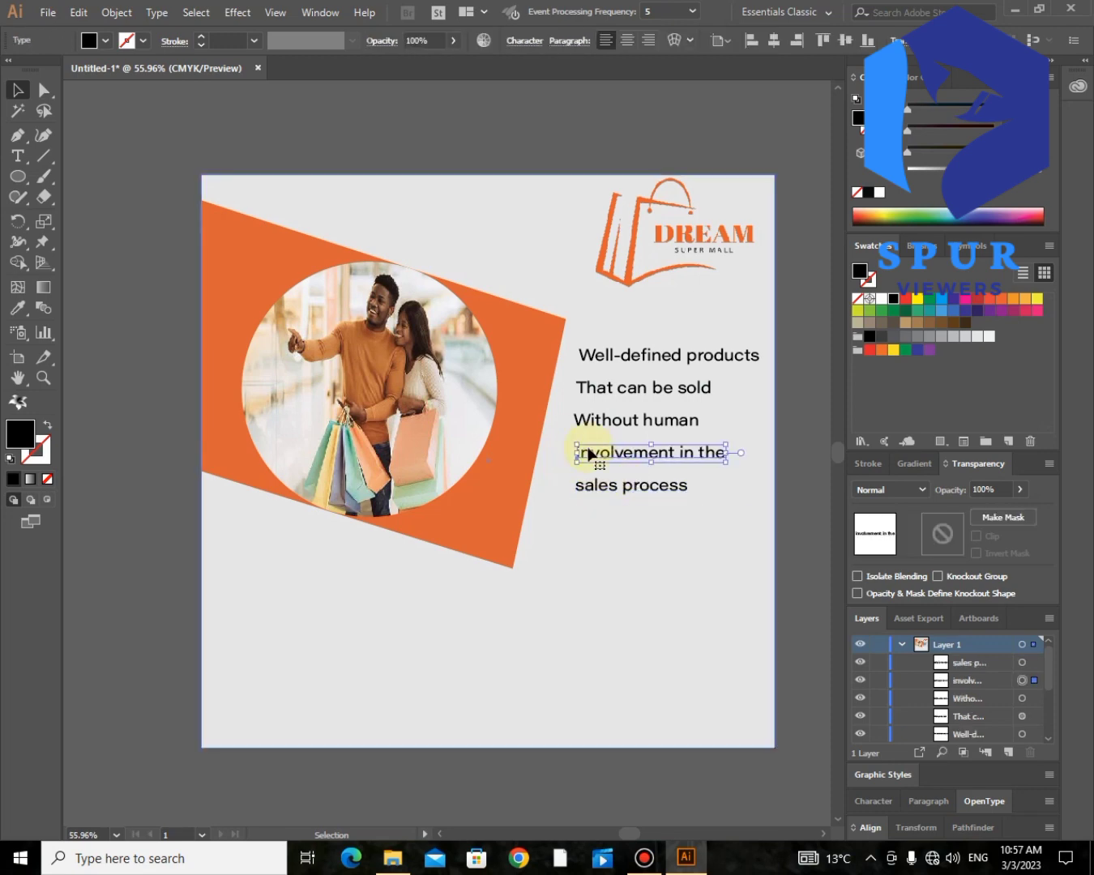
- Nudge the "Without human" and "sales process" lines horizontally so they start level with the other lines
click(585, 421)
key(Right)
key(Right)
key(Right)
key(Right)
key(Right)
key(Right)
key(Right)
key(Right)
key(Right)
key(Right)
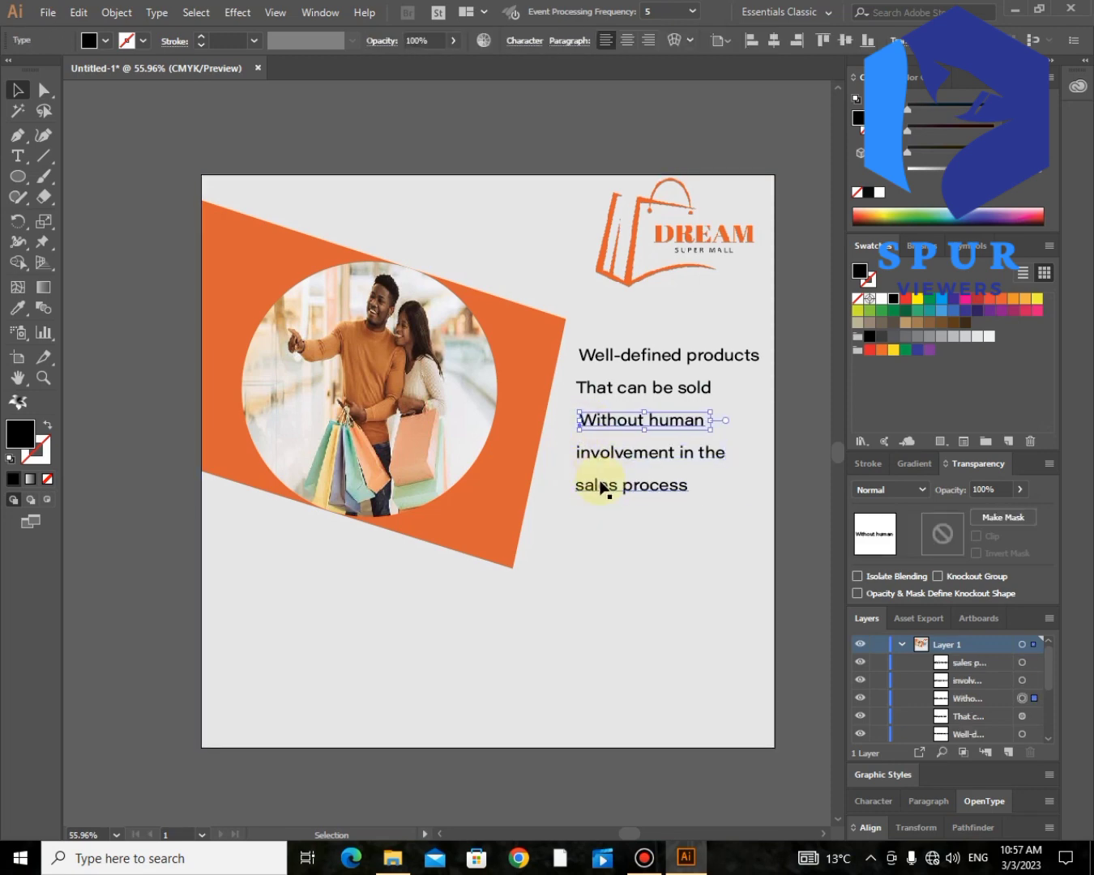
click(599, 485)
key(Right)
key(Right)
key(Right)
key(Right)
click(598, 417)
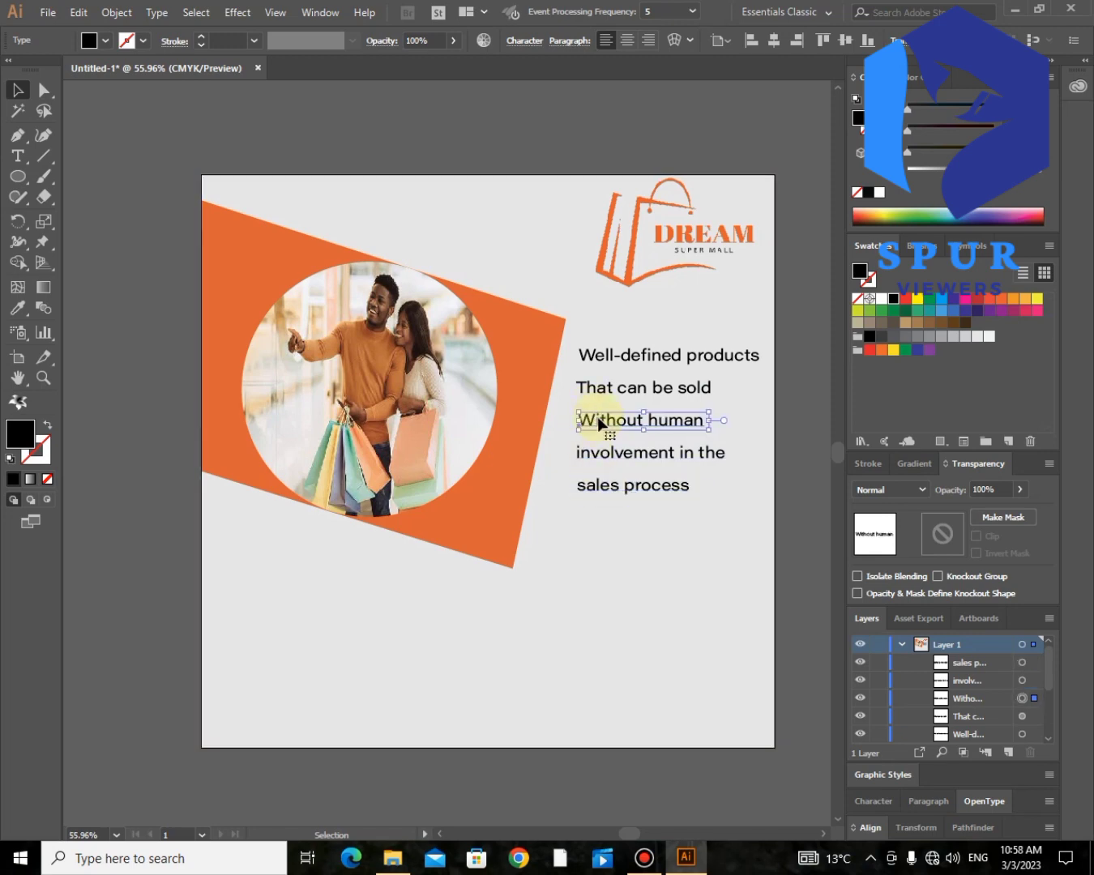
- Remove the lowercase "i" at the start of "involvement in the"
click(17, 155)
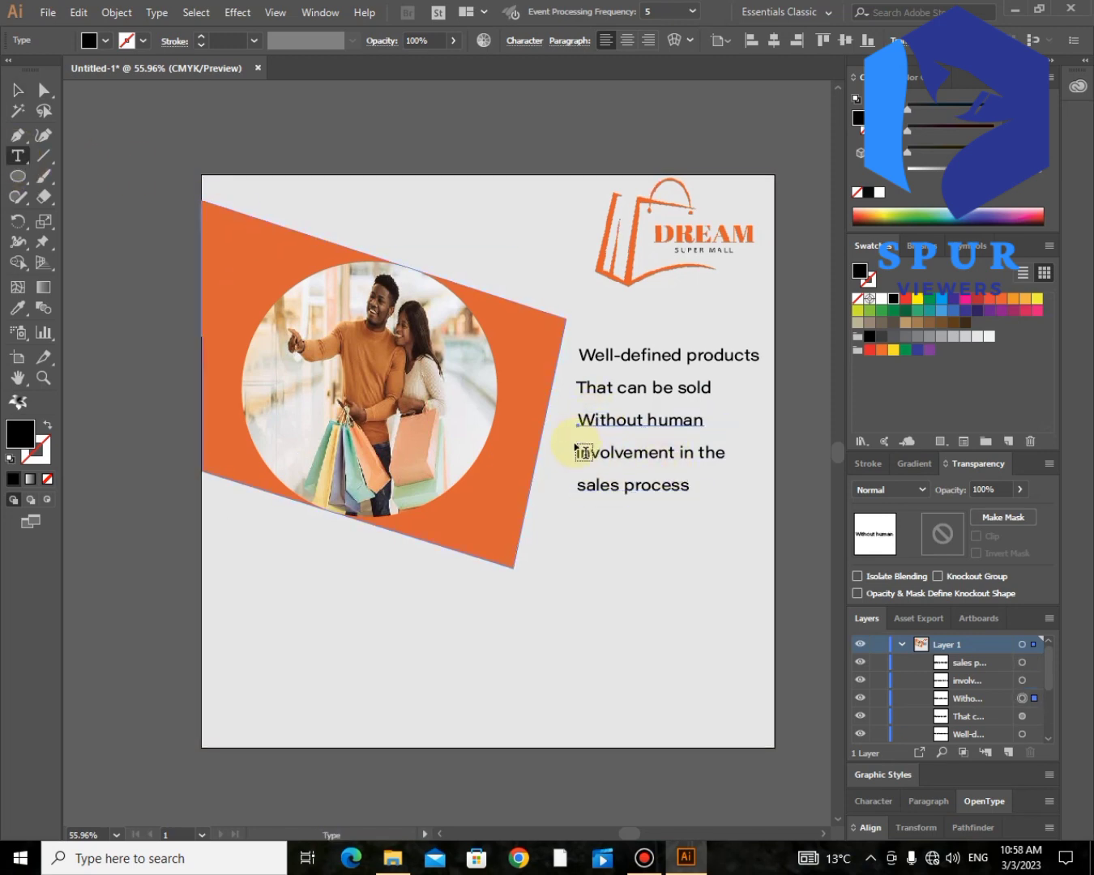
click(571, 448)
key(ctrl+z)
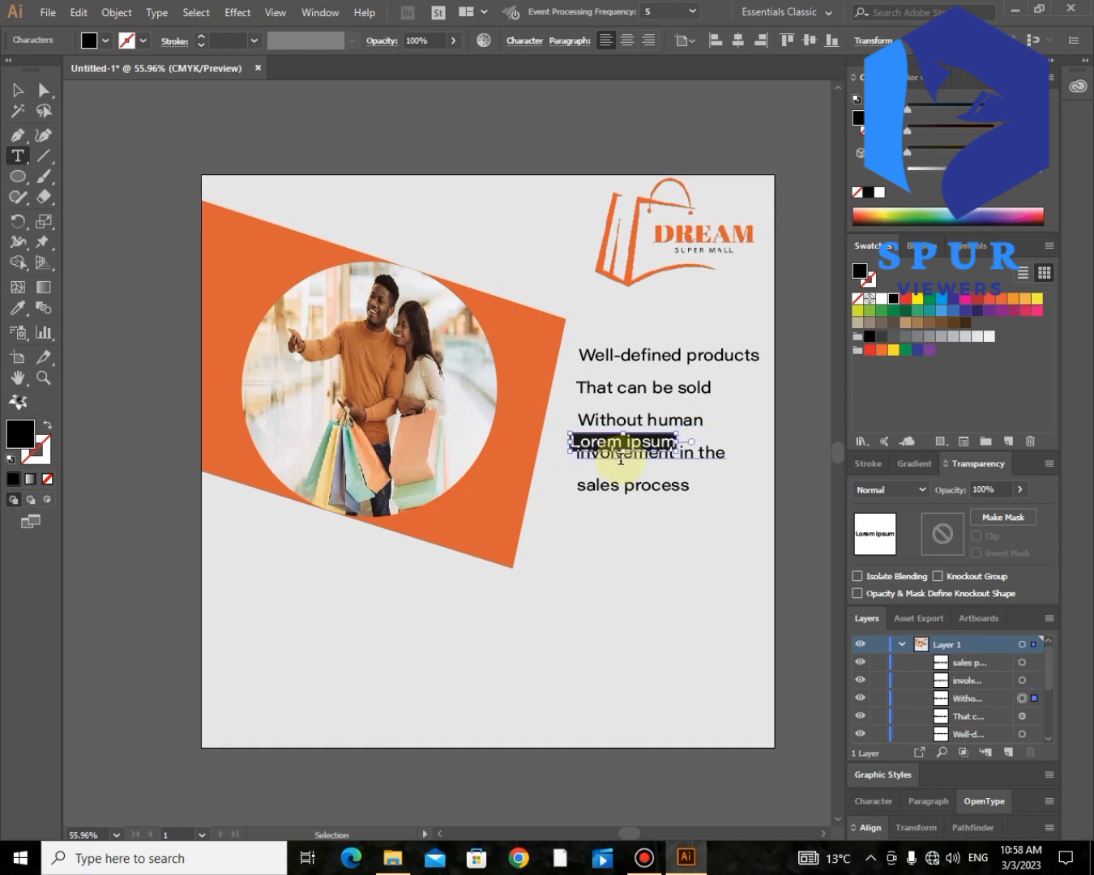
click(630, 455)
key(Delete)
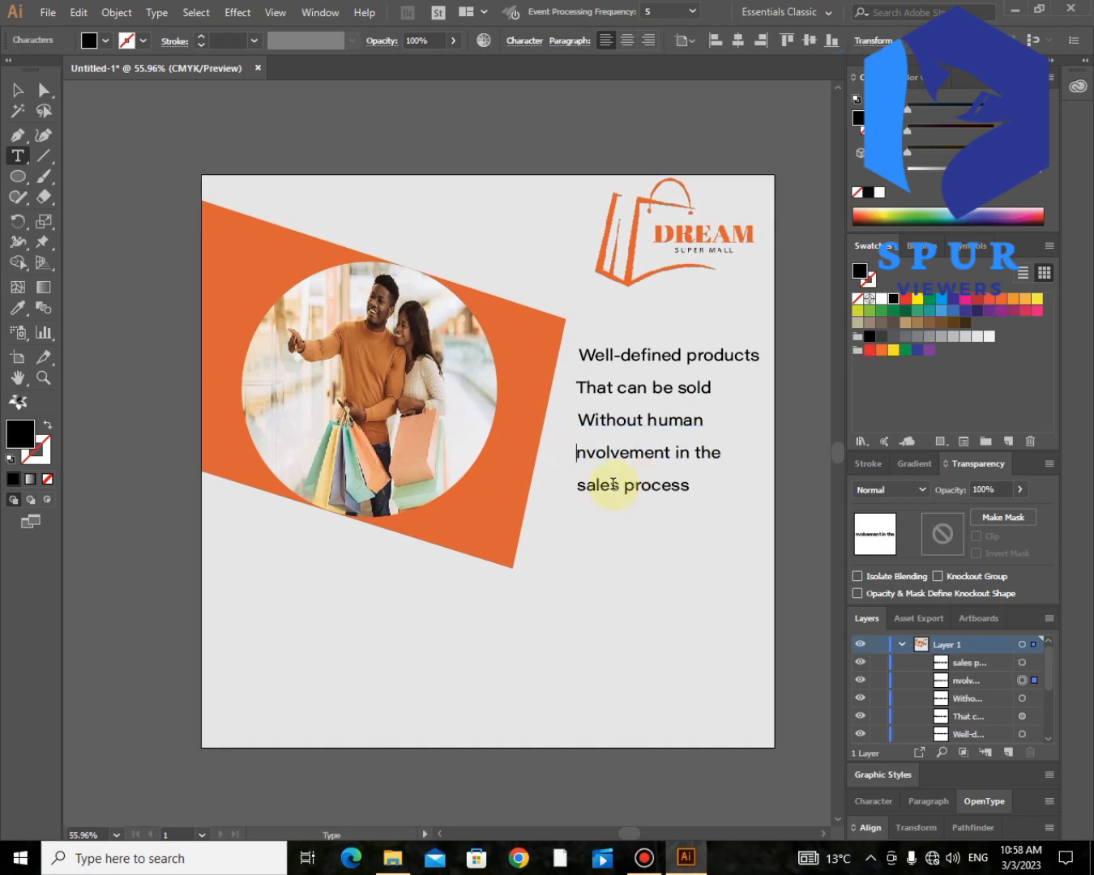
key(Escape)
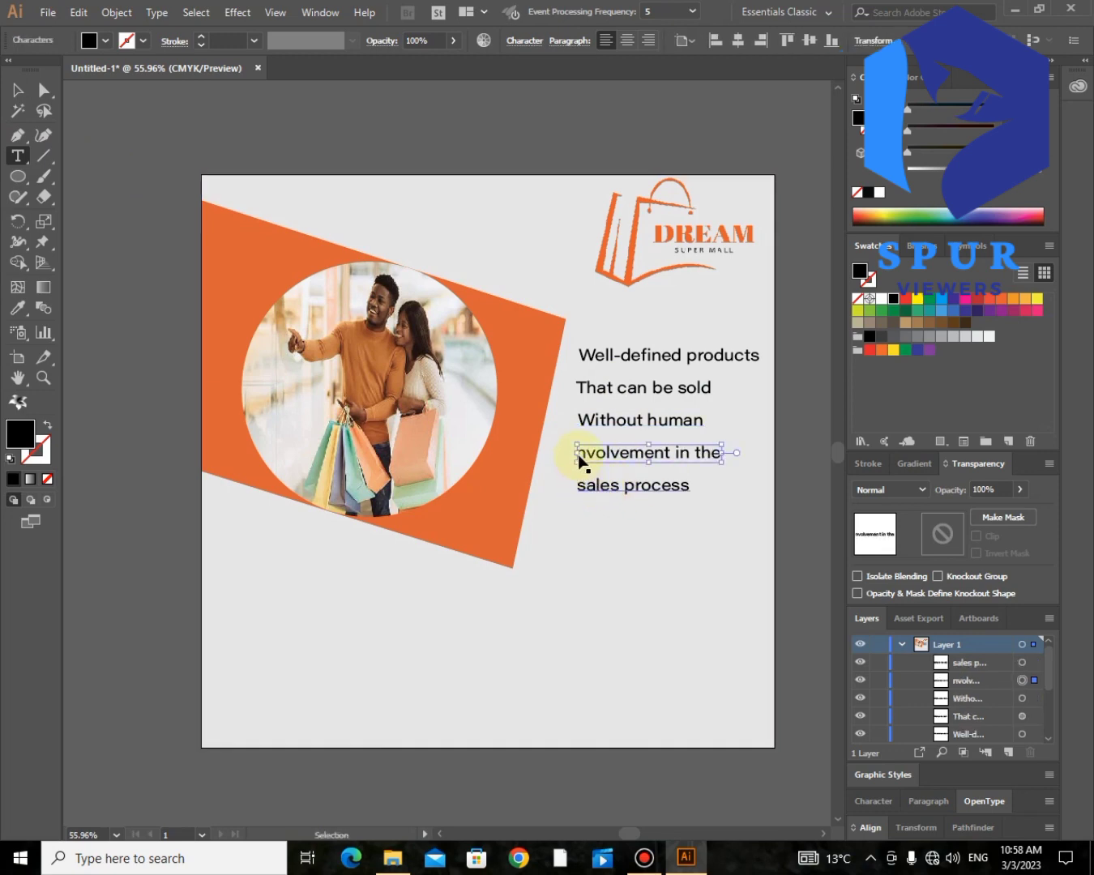
key(ctrl+i)
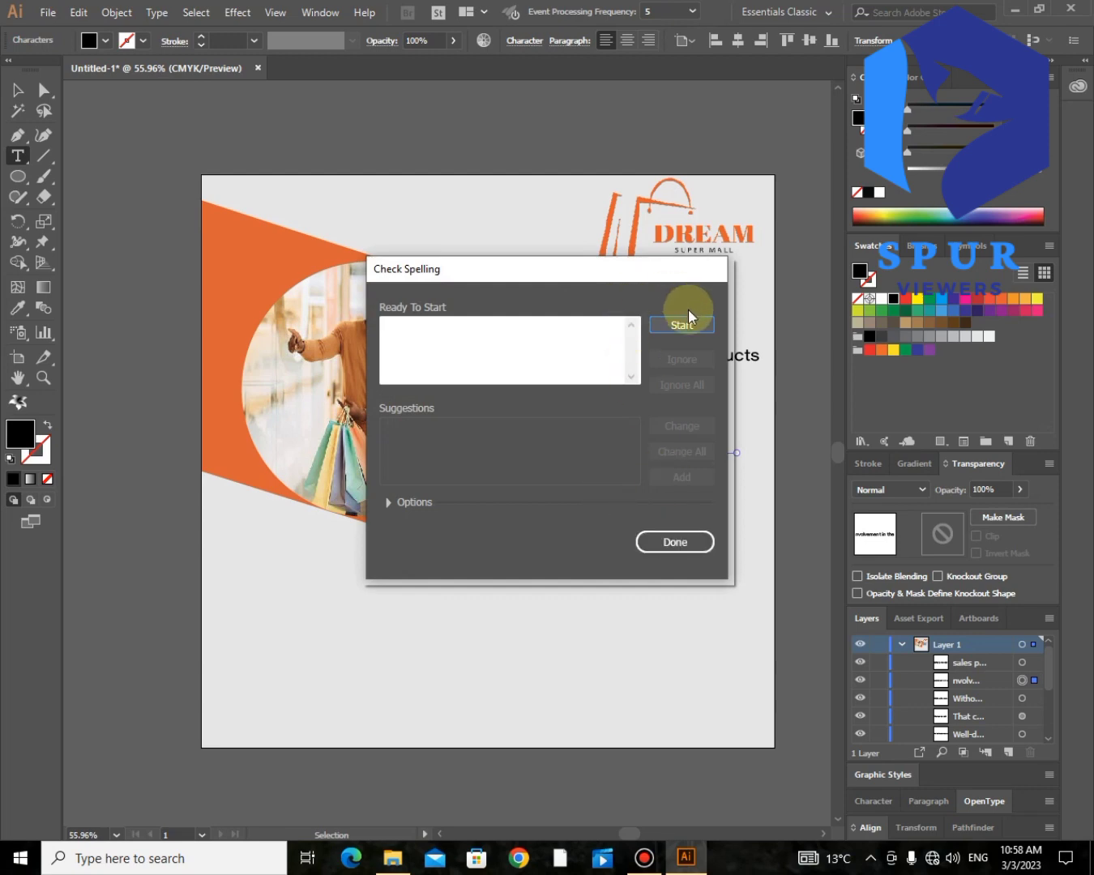
click(675, 541)
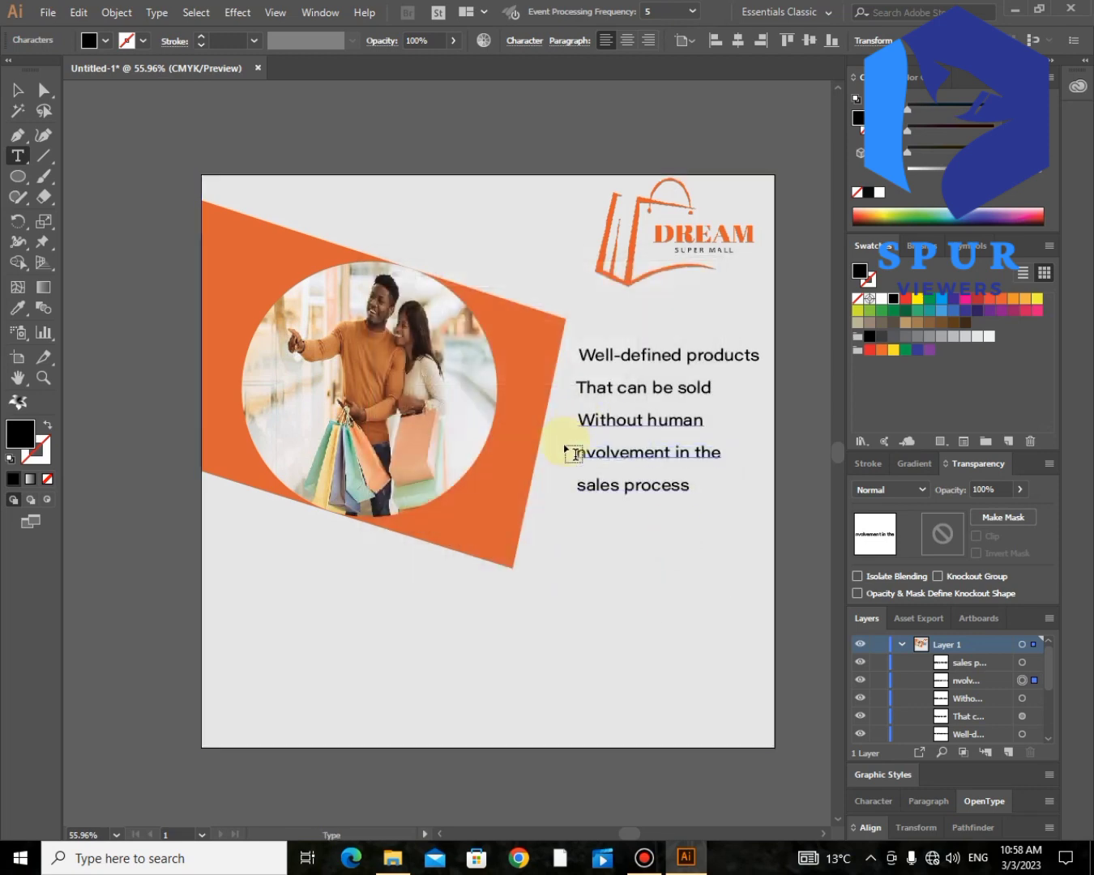
click(577, 450)
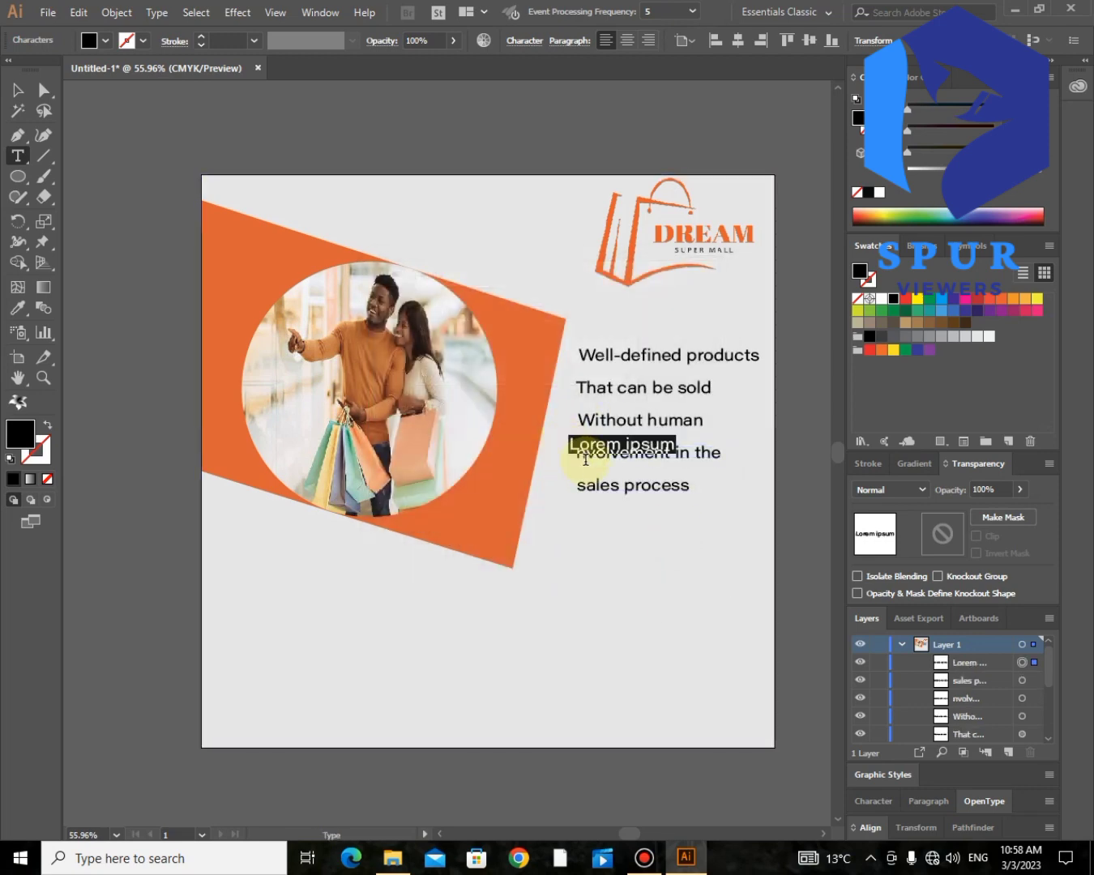
key(BackSpace)
- Insert a capital "I" at the start of the fourth line and capitalize the first letter of "sales process"
click(578, 454)
text(Involvement in the)
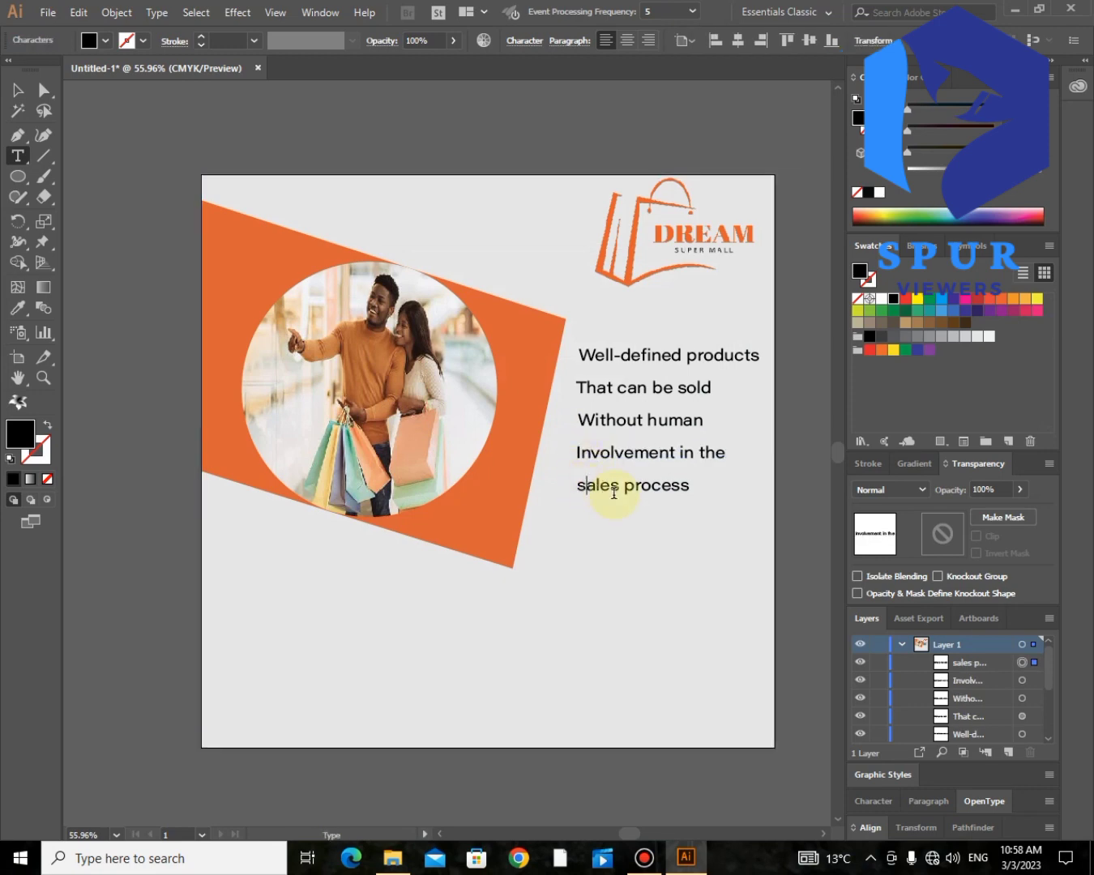
key(BackSpace)
text(S)
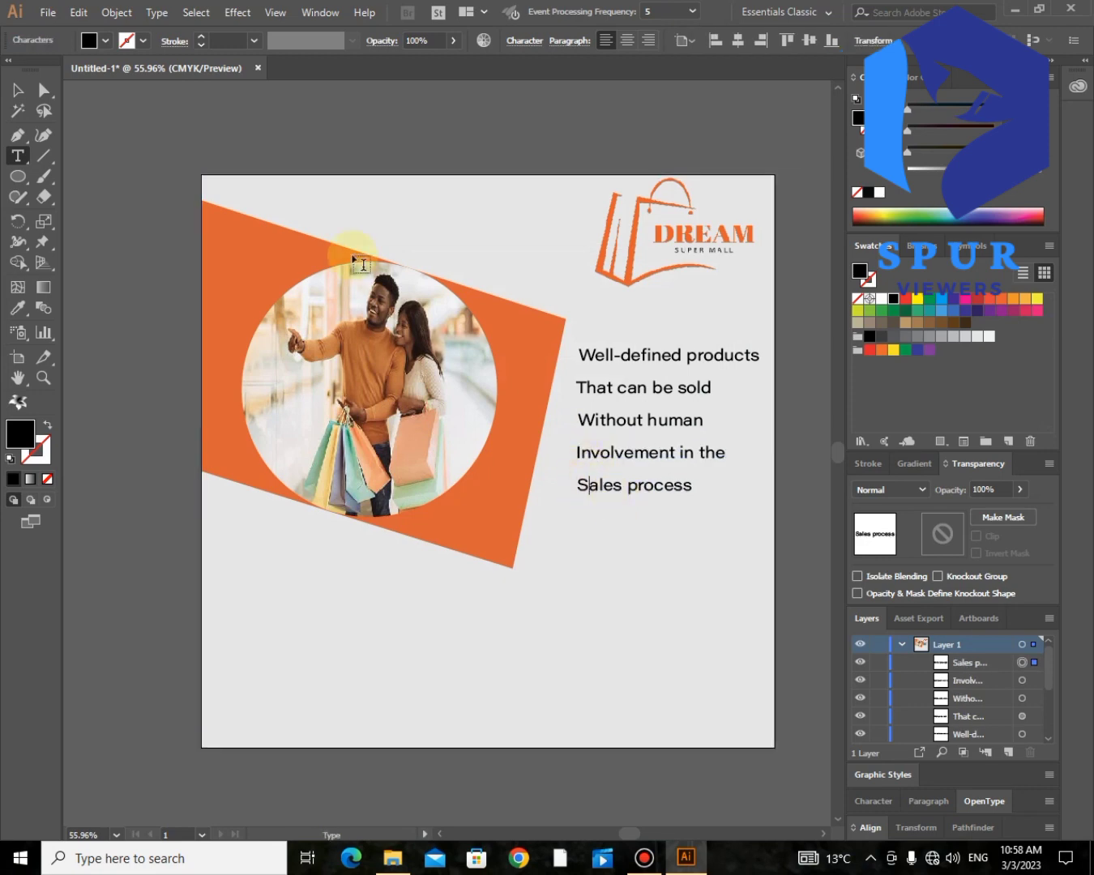
- Select all five slogan lines and move them together slightly left and down beside the orange shape
click(16, 91)
click(585, 420)
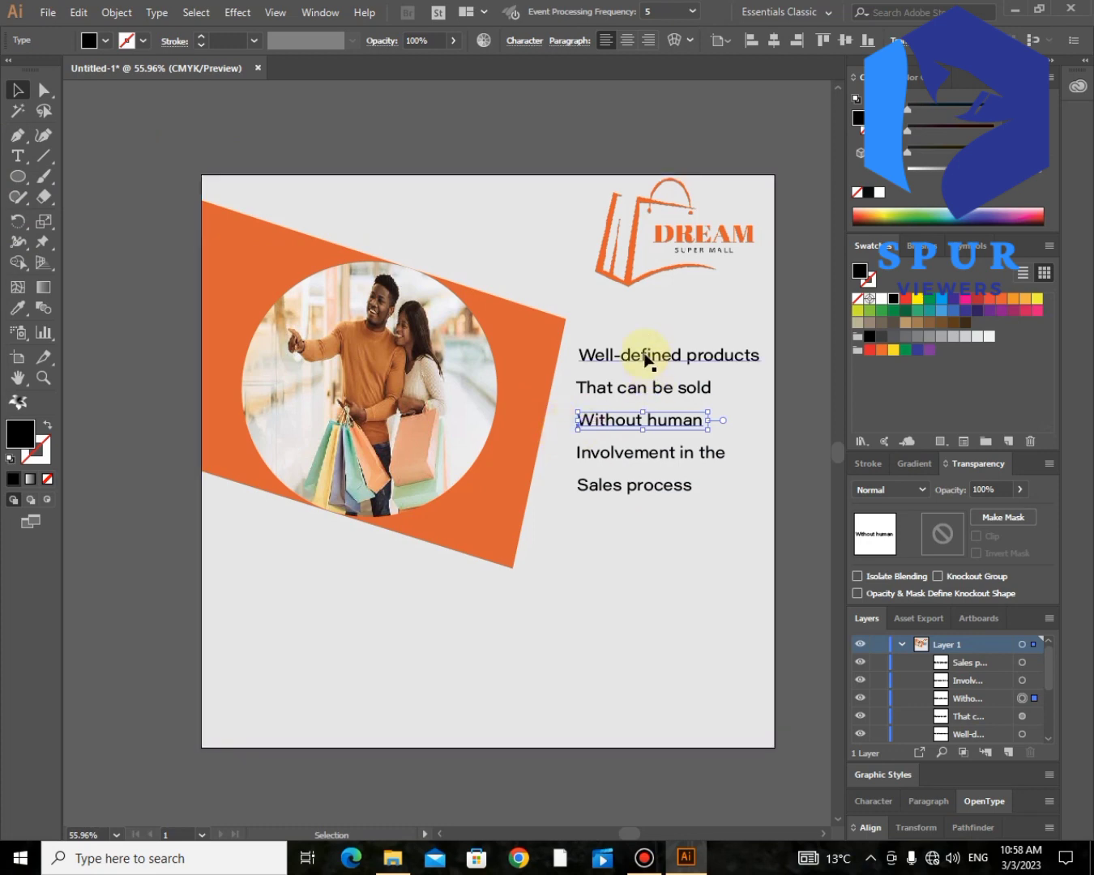
click(646, 356)
shift+click(643, 392)
shift+click(642, 421)
shift+click(639, 452)
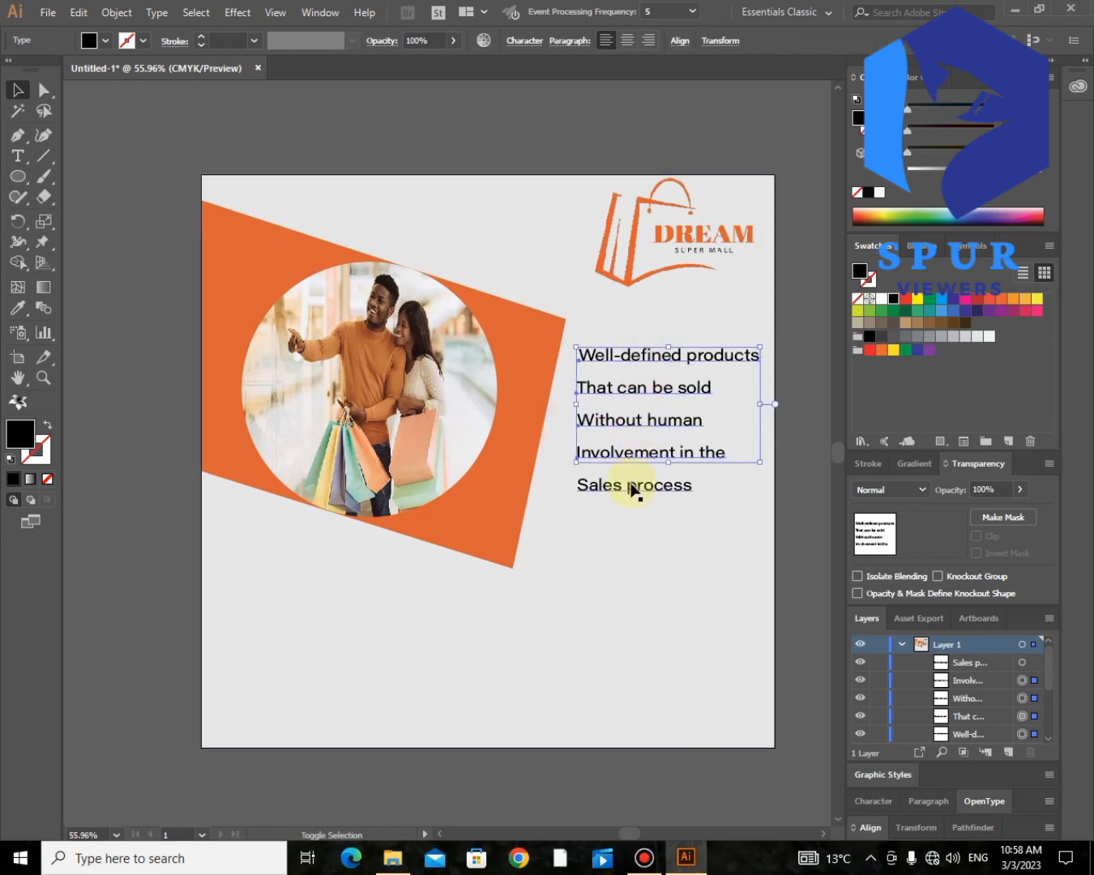
shift+click(633, 488)
drag(622, 429, 616, 425)
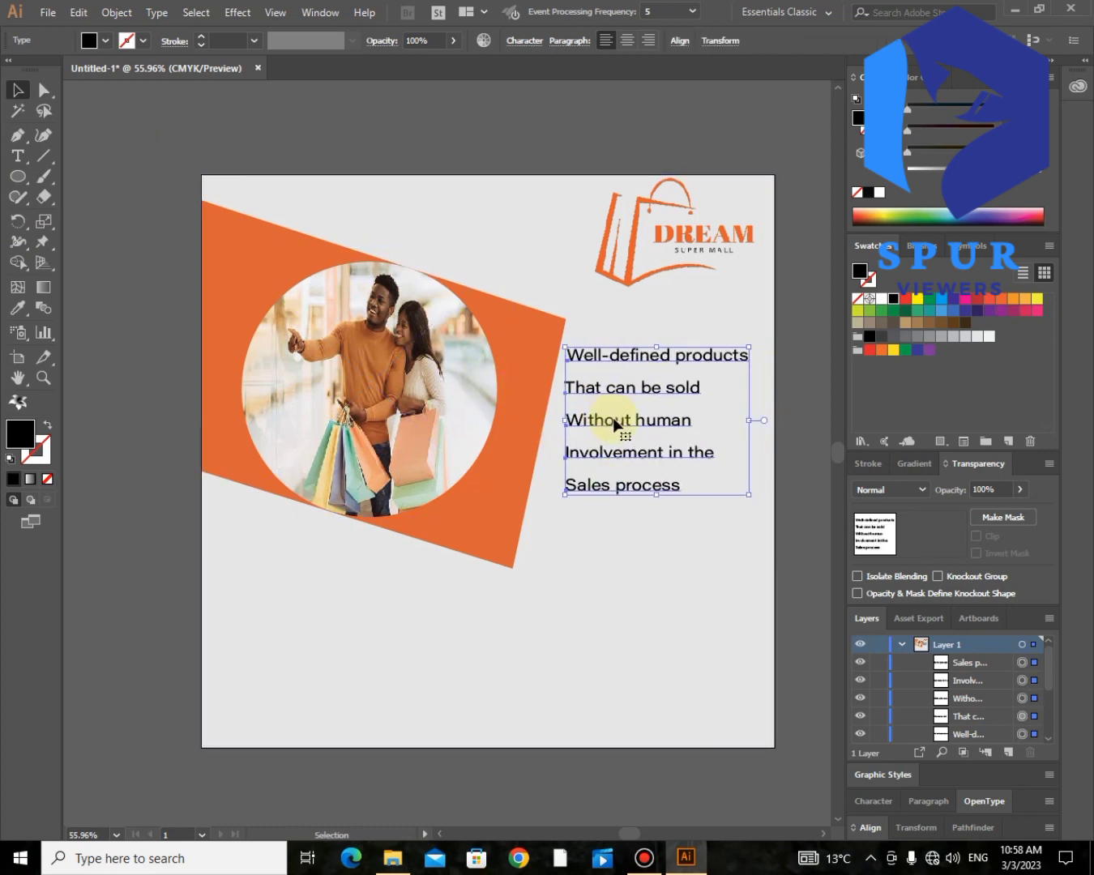
key(Down)
key(Down)
key(Down)
key(Down)
key(Down)
key(Down)
key(Down)
key(Down)
key(Down)
key(Down)
key(Down)
key(Down)
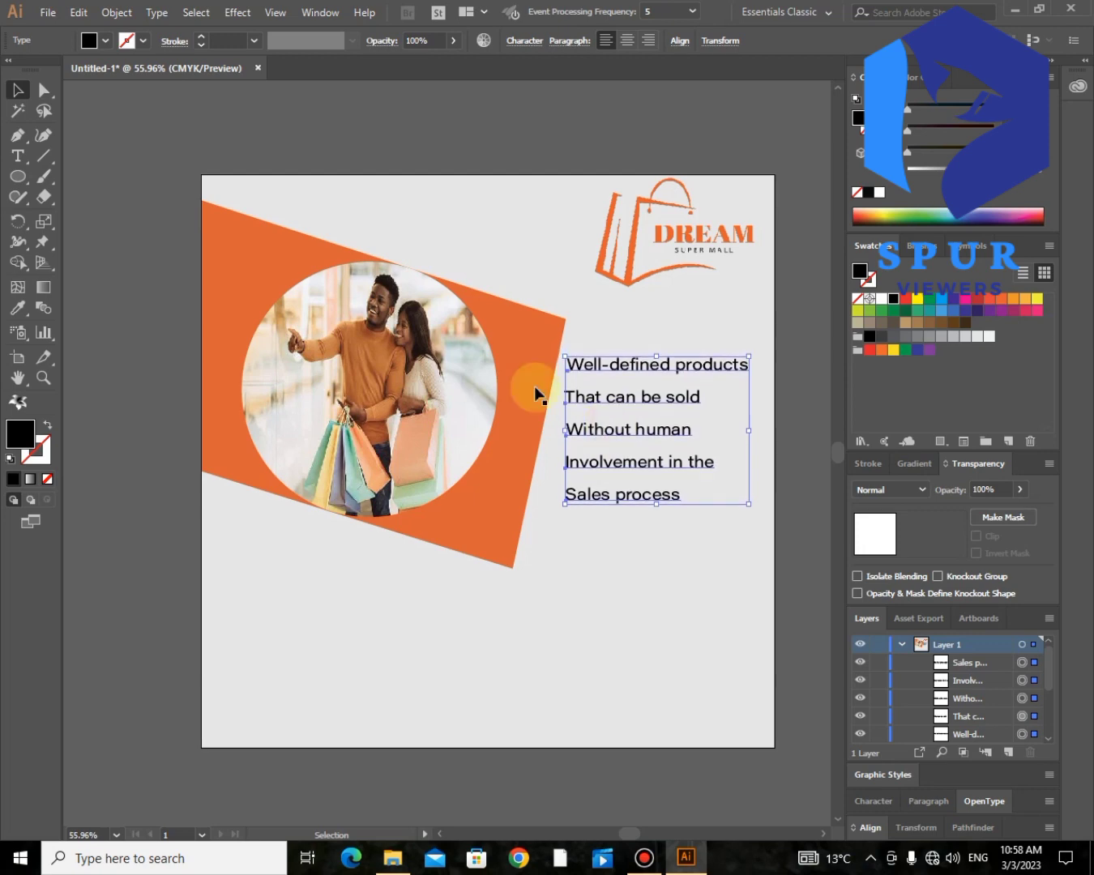
- Set the font of the five slogan lines to Minion Variable Concept Semibold Italic
click(48, 12)
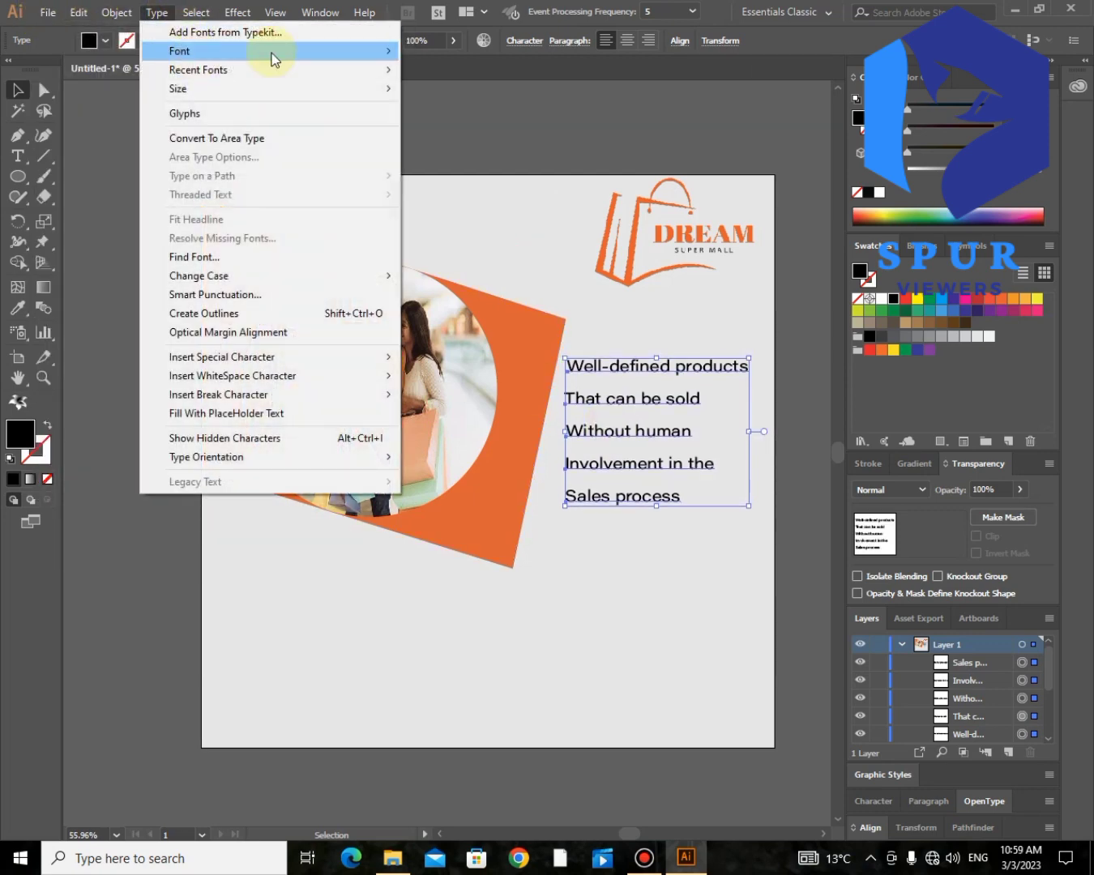
mouse_move(335, 52)
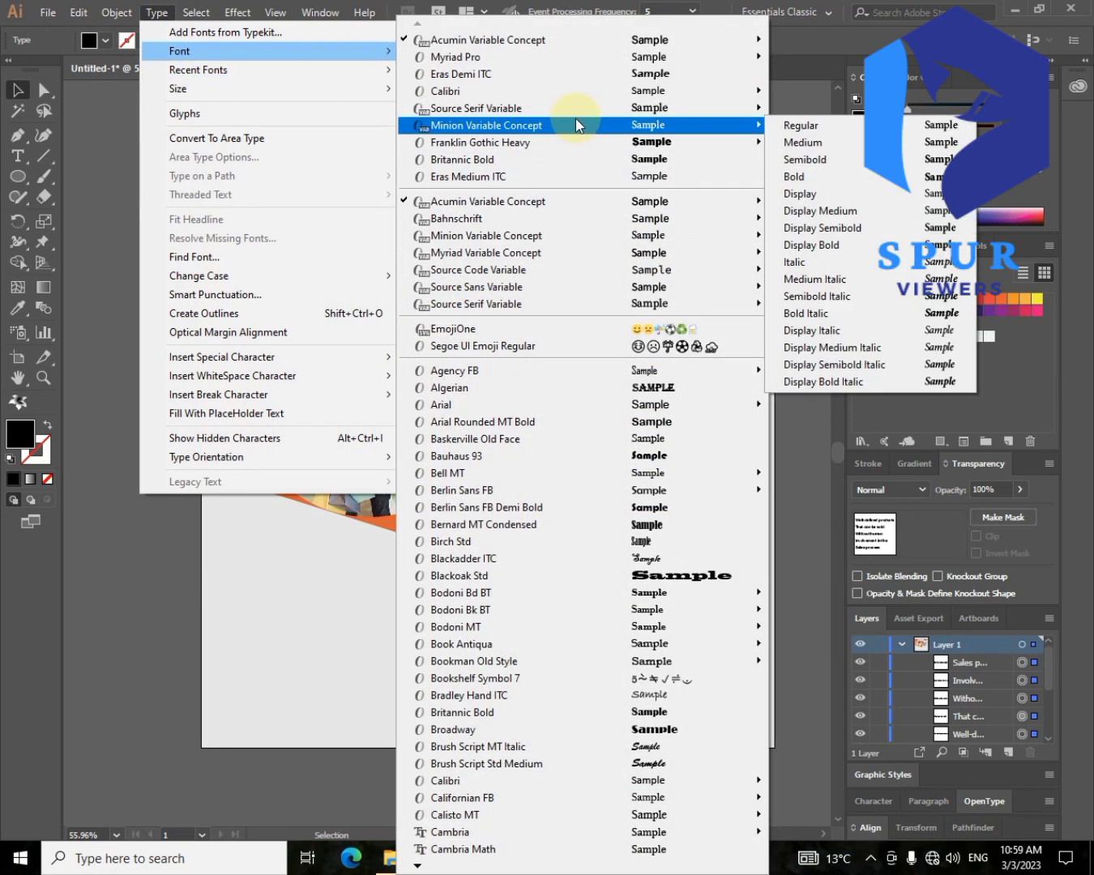
click(854, 295)
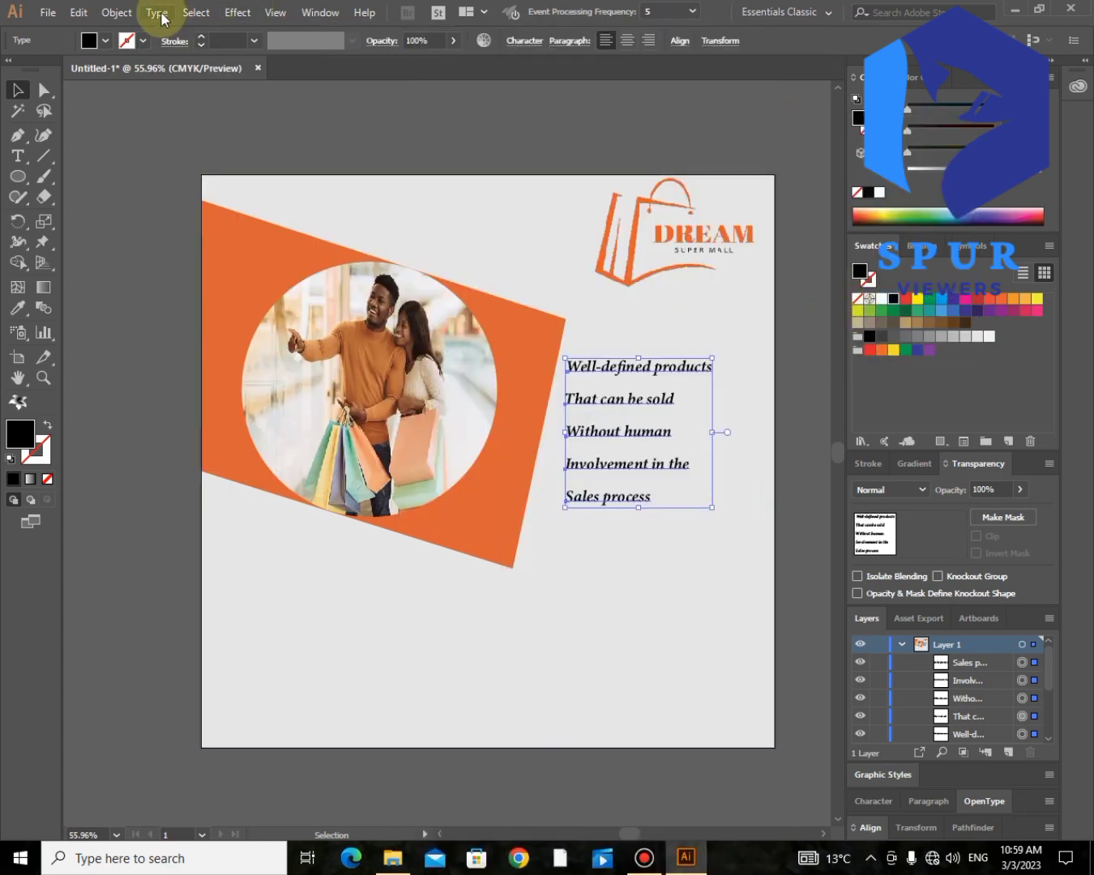
- Increase the font size of the five slogan lines until the first line slightly overruns the artboard's right edge
key(ctrl+shift+period)
key(ctrl+shift+period)
key(ctrl+shift+period)
key(ctrl+shift+period)
key(ctrl+shift+period)
key(ctrl+shift+period)
key(ctrl+shift+period)
key(ctrl+shift+period)
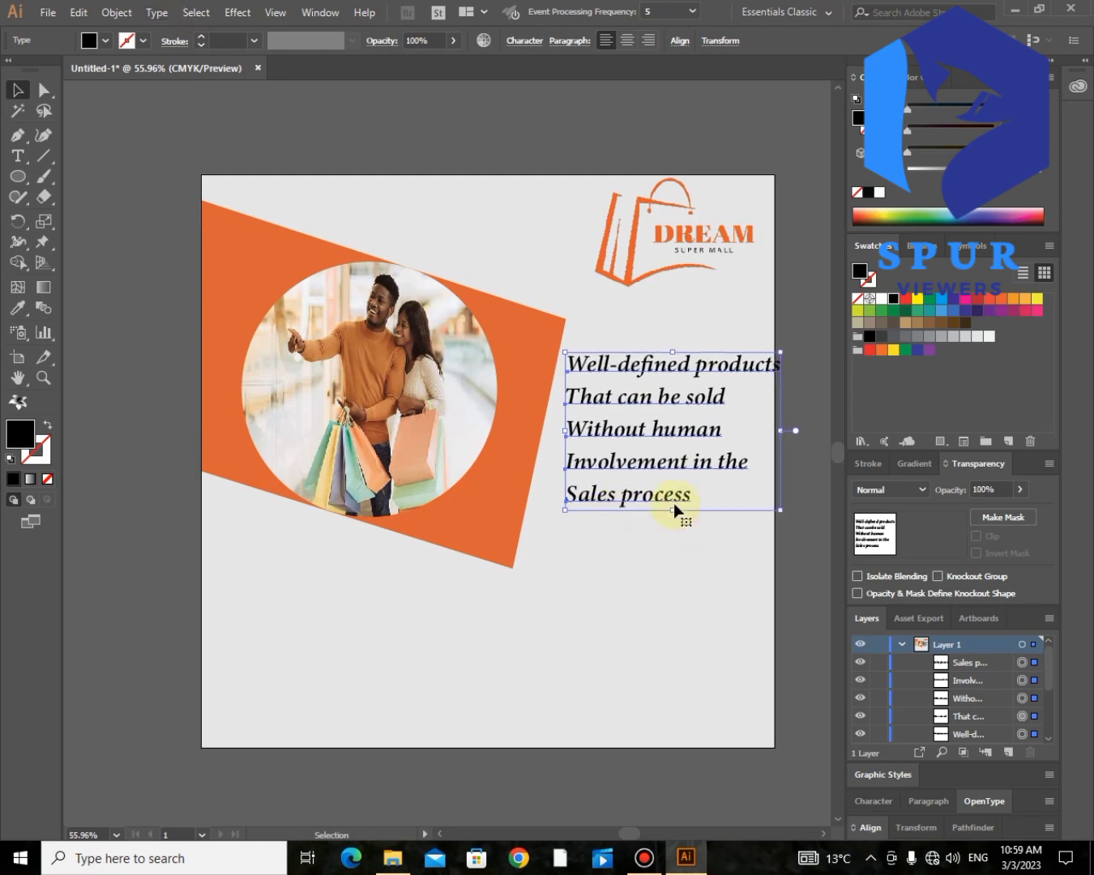
- Scale the slogan block down slightly in proportion and move it left so it fits within the artboard
drag(675, 510, 672, 570)
key(ctrl+z)
mouse_move(675, 513)
mouse_down()
mouse_move(673, 548)
mouse_move(679, 508)
mouse_up()
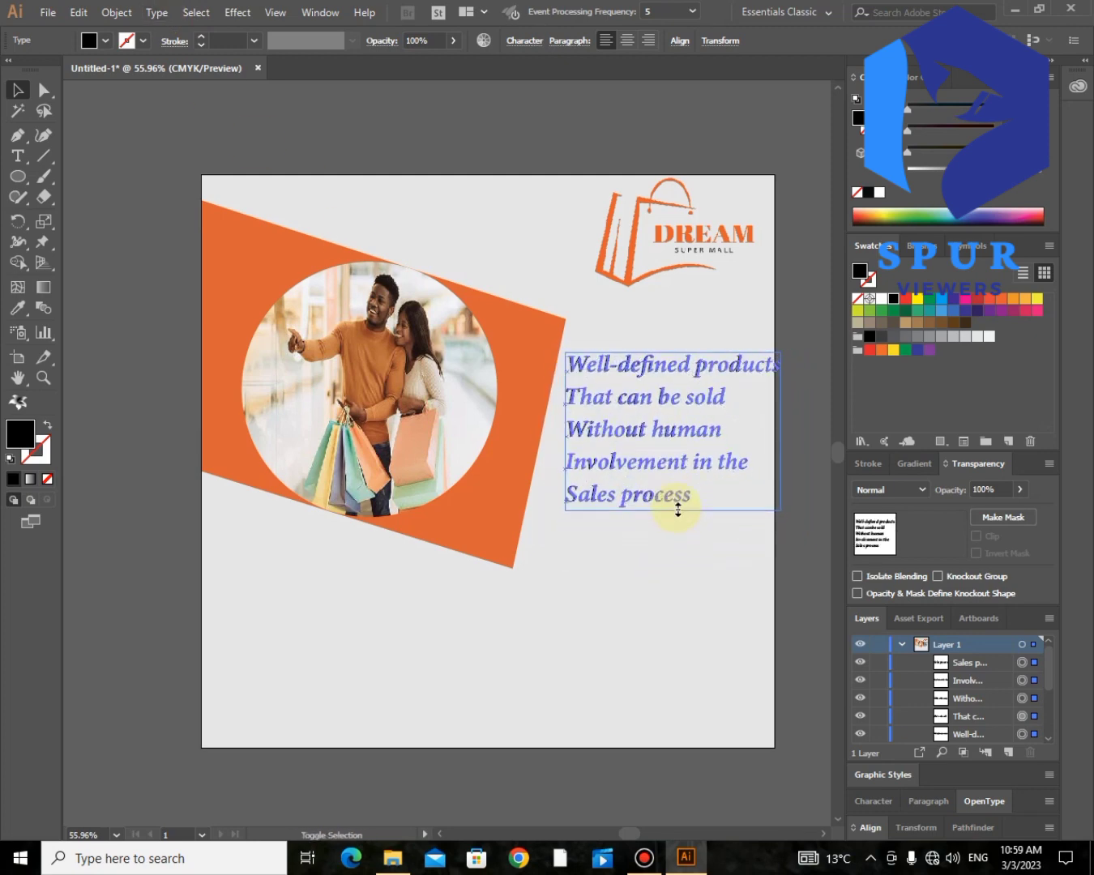
drag(647, 460, 640, 460)
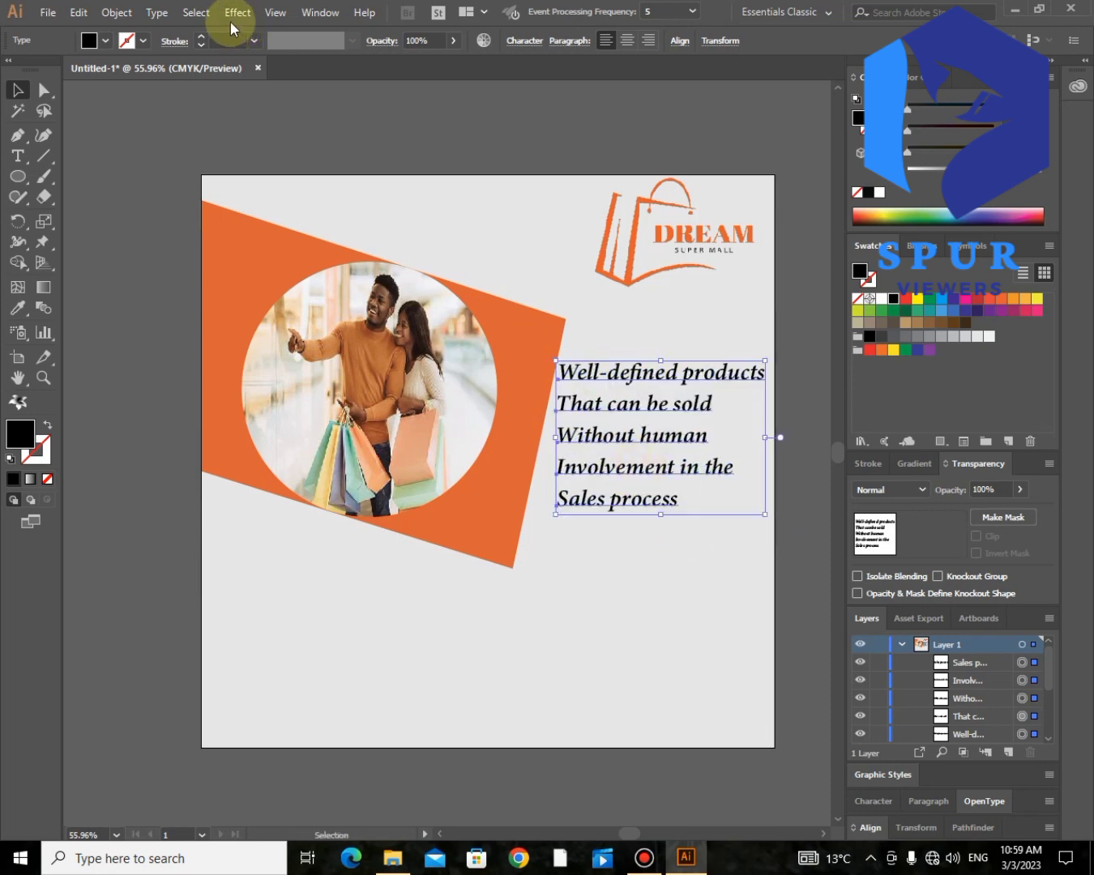
- Change the five slogan lines to Arial Italic
click(159, 13)
mouse_move(278, 53)
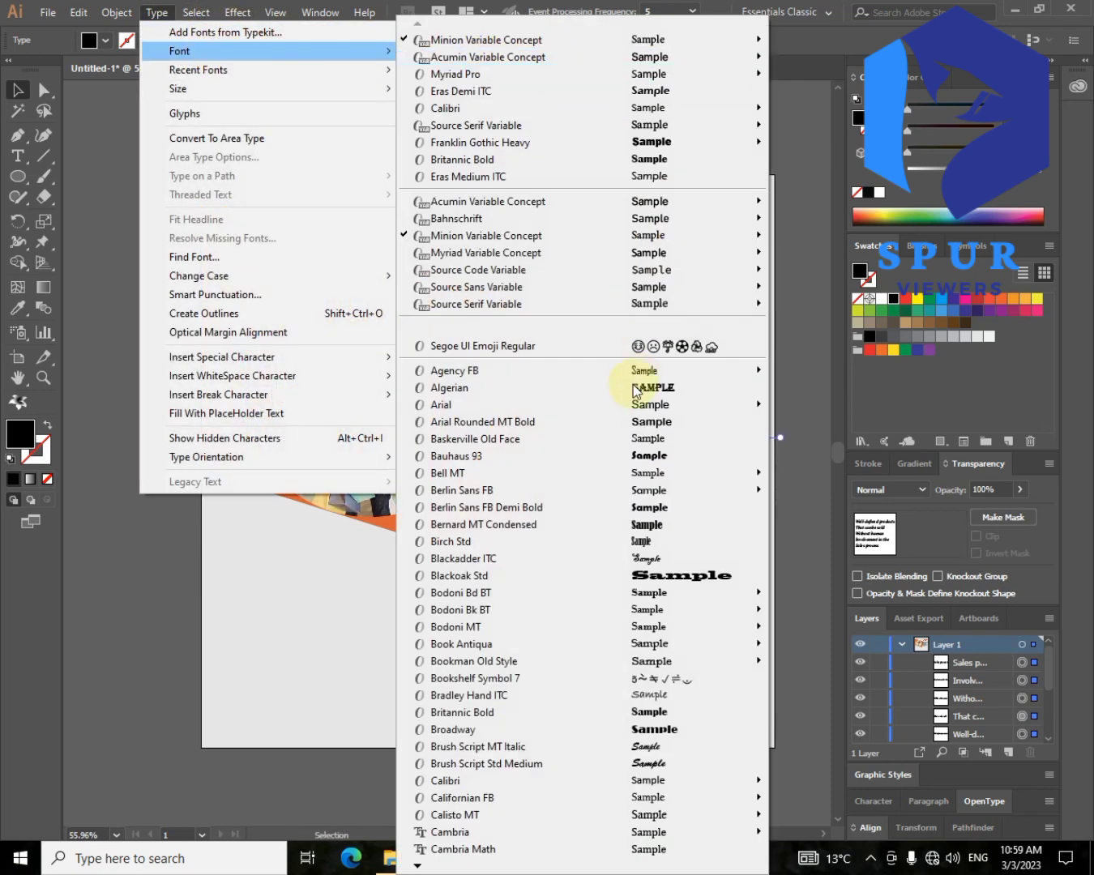
mouse_move(616, 409)
click(843, 486)
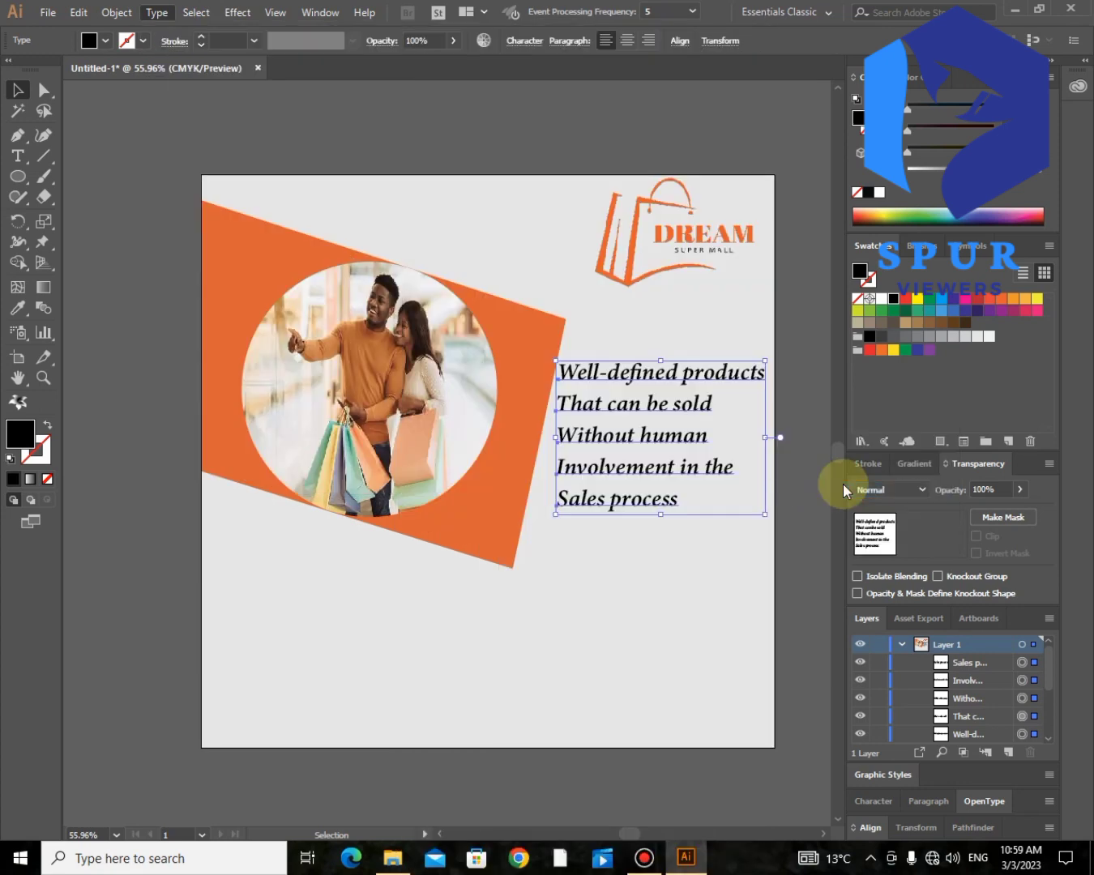
- Change the font of the five slogan lines to Calibri Bold
click(161, 15)
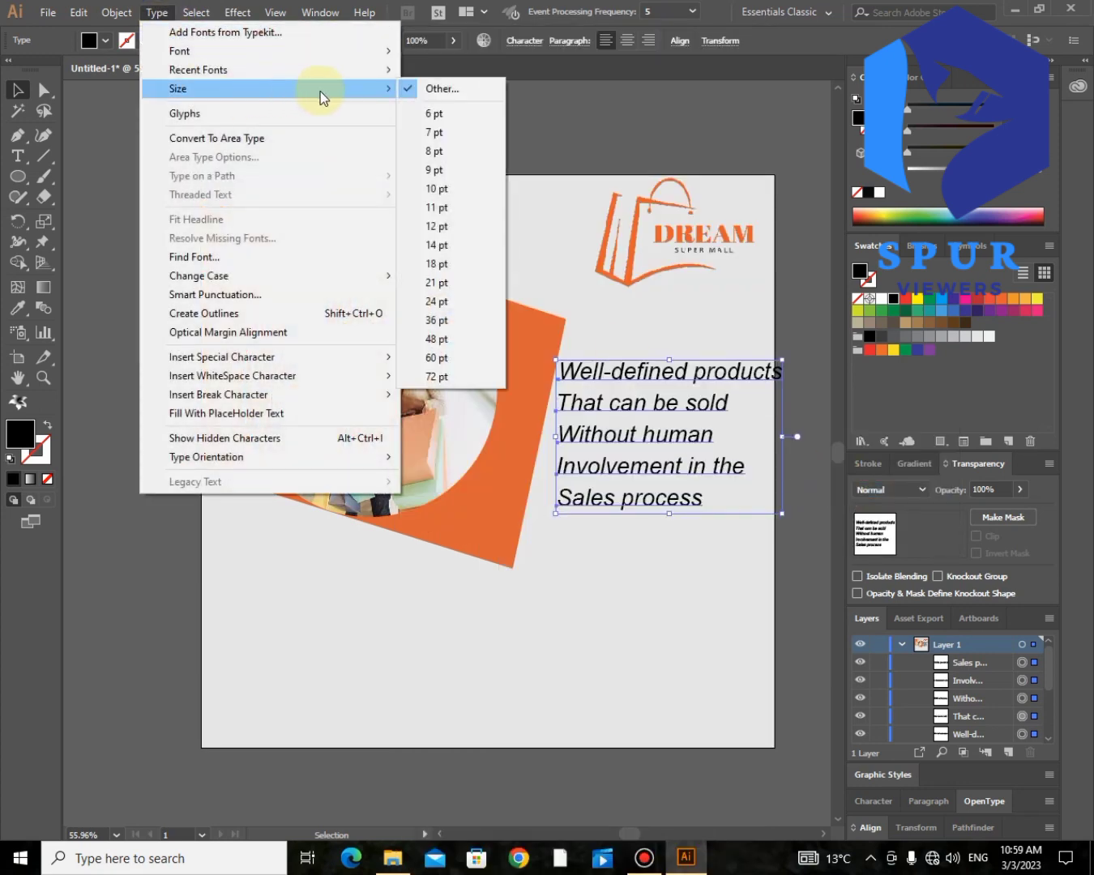
mouse_move(194, 50)
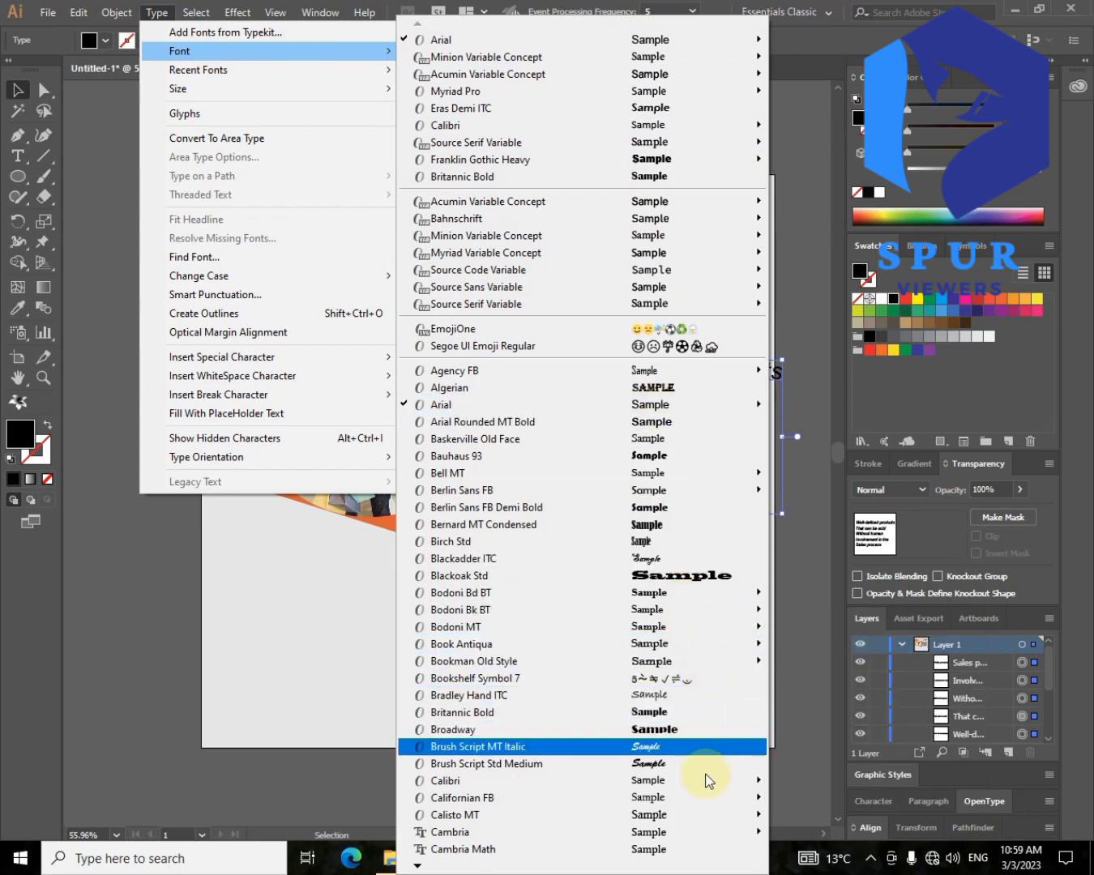
mouse_move(705, 785)
click(821, 777)
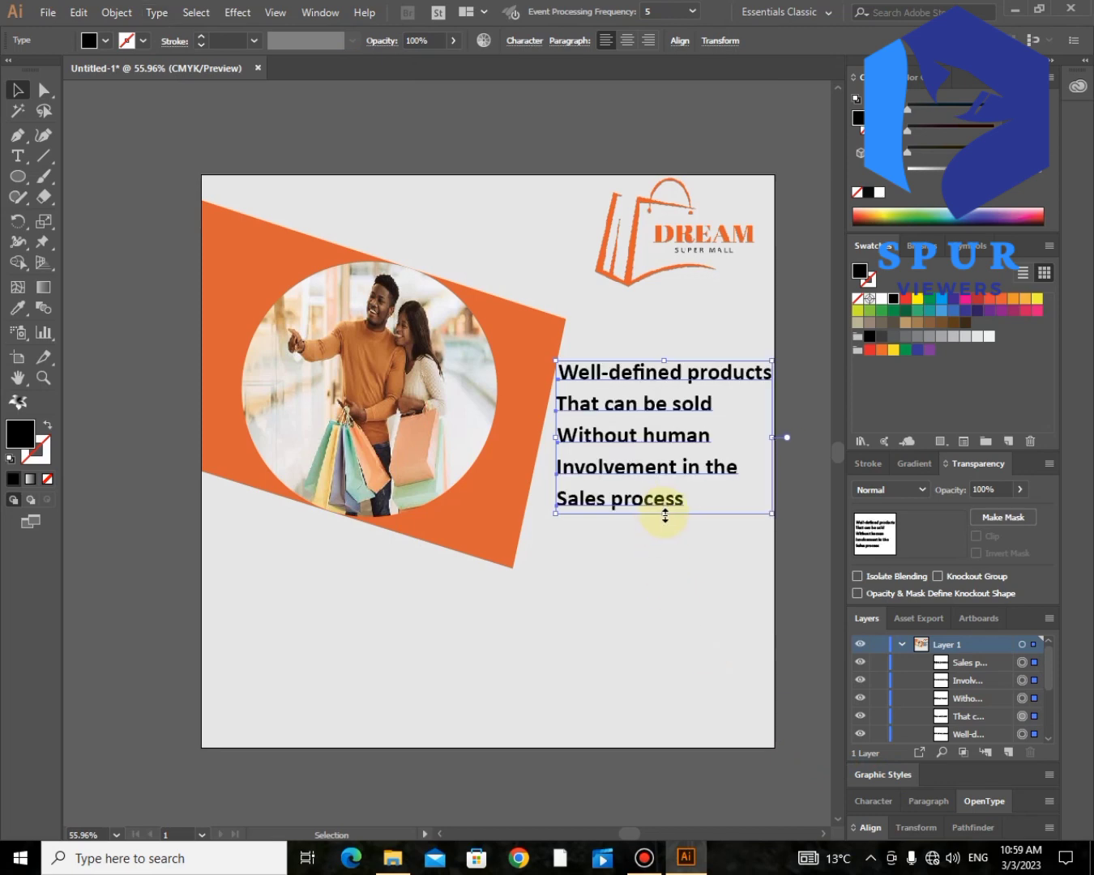
- Try stretching the slogan block taller and then wider toward the orange shape, and undo both changes
drag(664, 514, 663, 554)
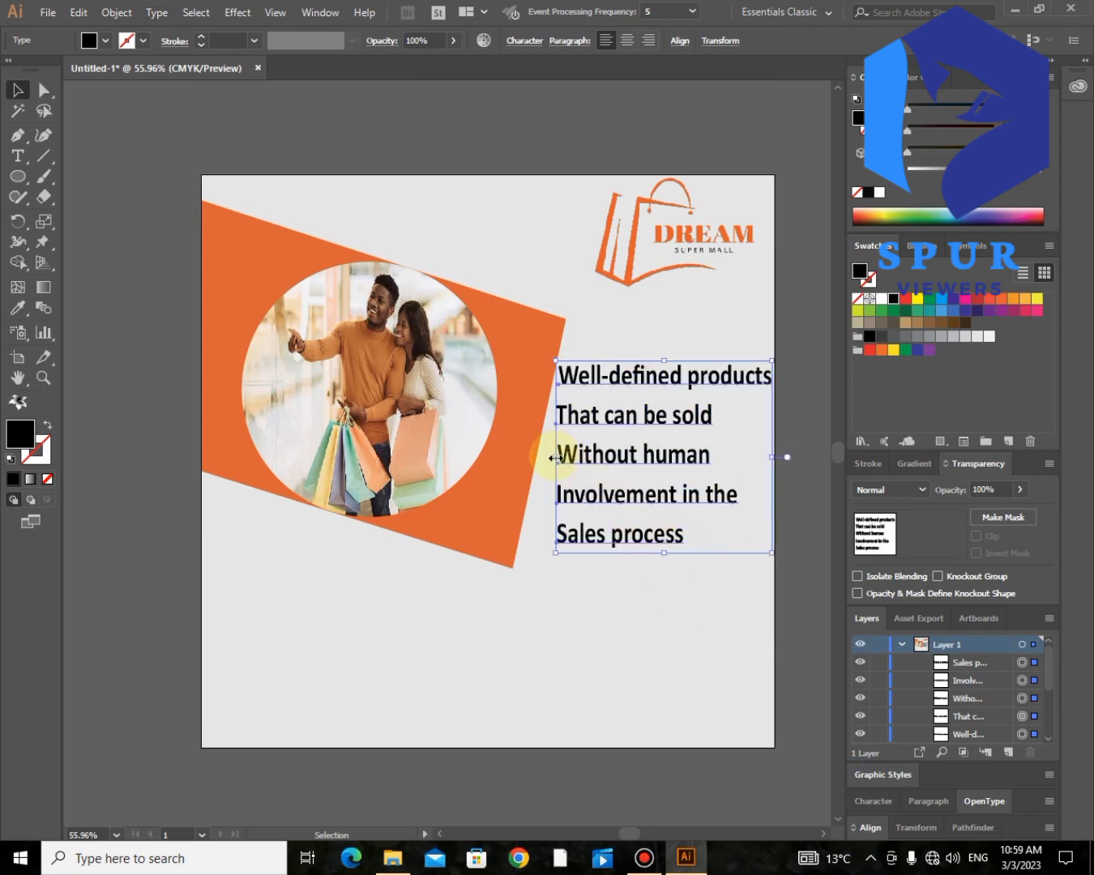
drag(555, 459, 536, 458)
key(ctrl+z)
key(ctrl+z)
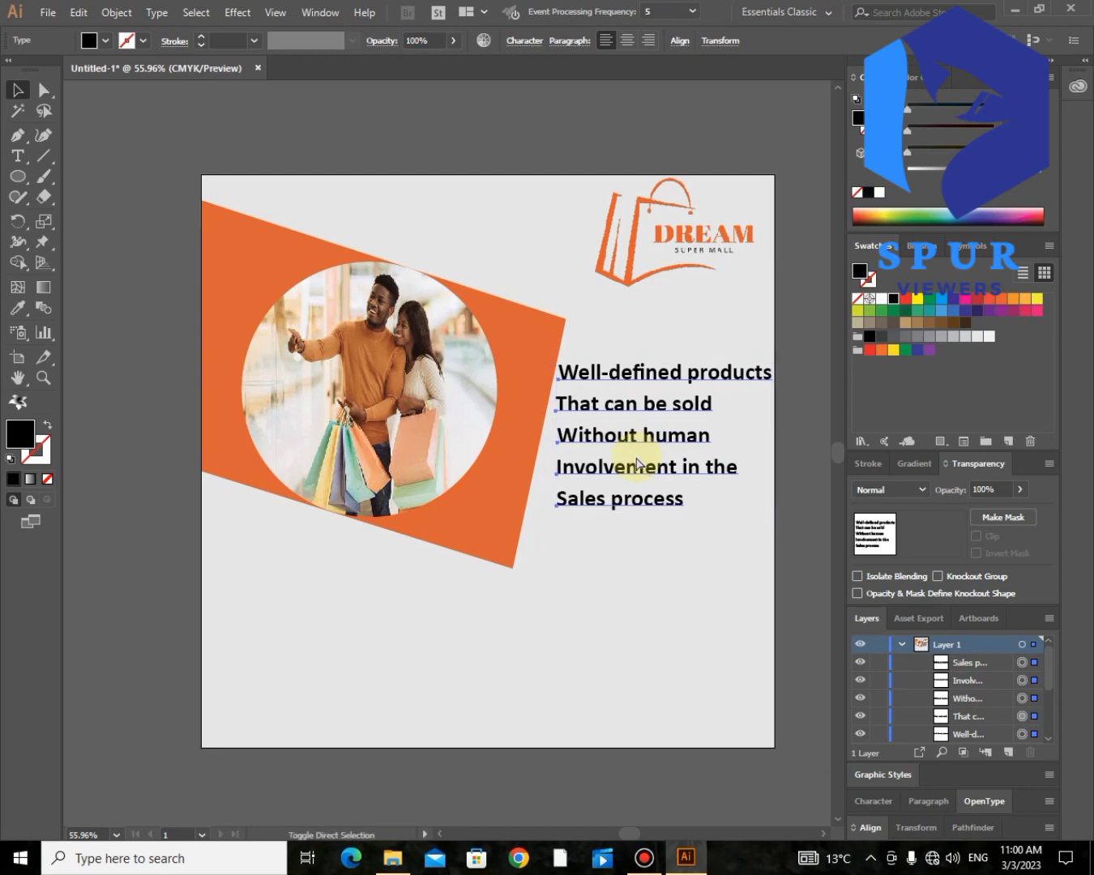
click(19, 156)
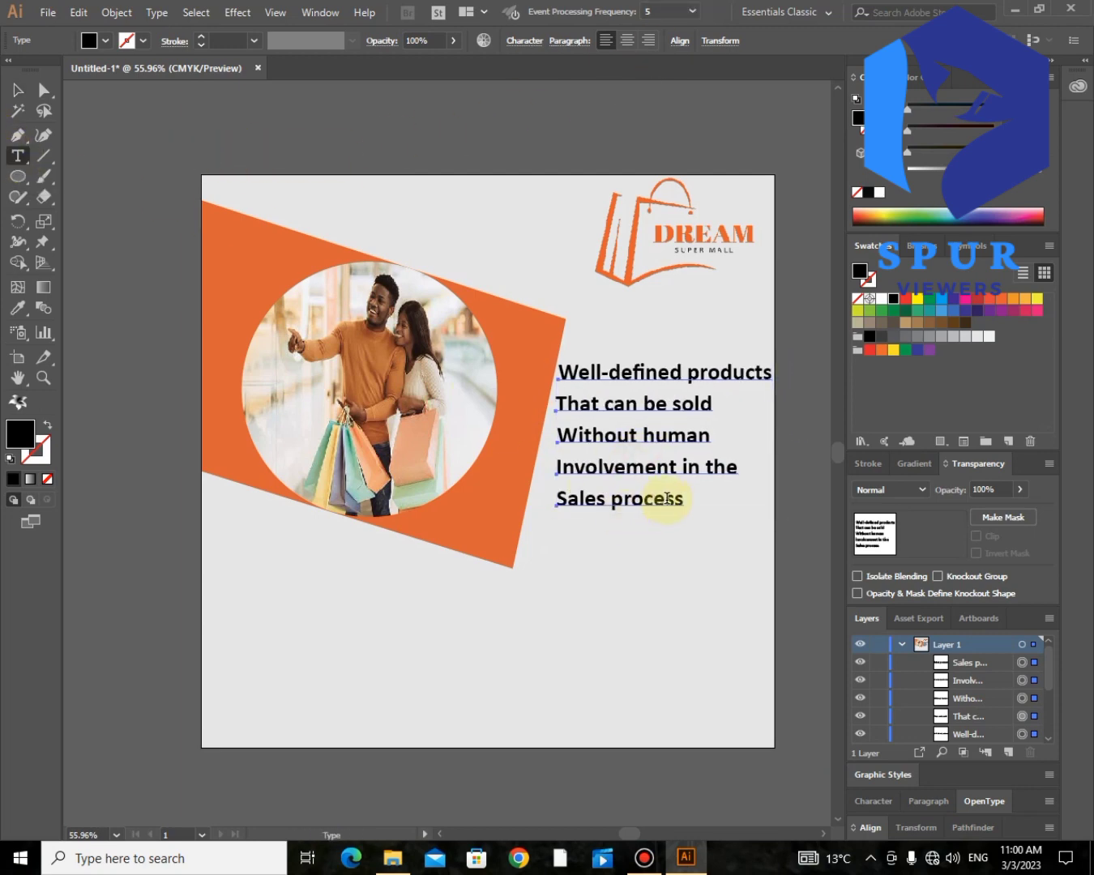
mouse_move(681, 498)
mouse_down()
mouse_move(547, 335)
mouse_move(668, 518)
mouse_move(683, 505)
mouse_up()
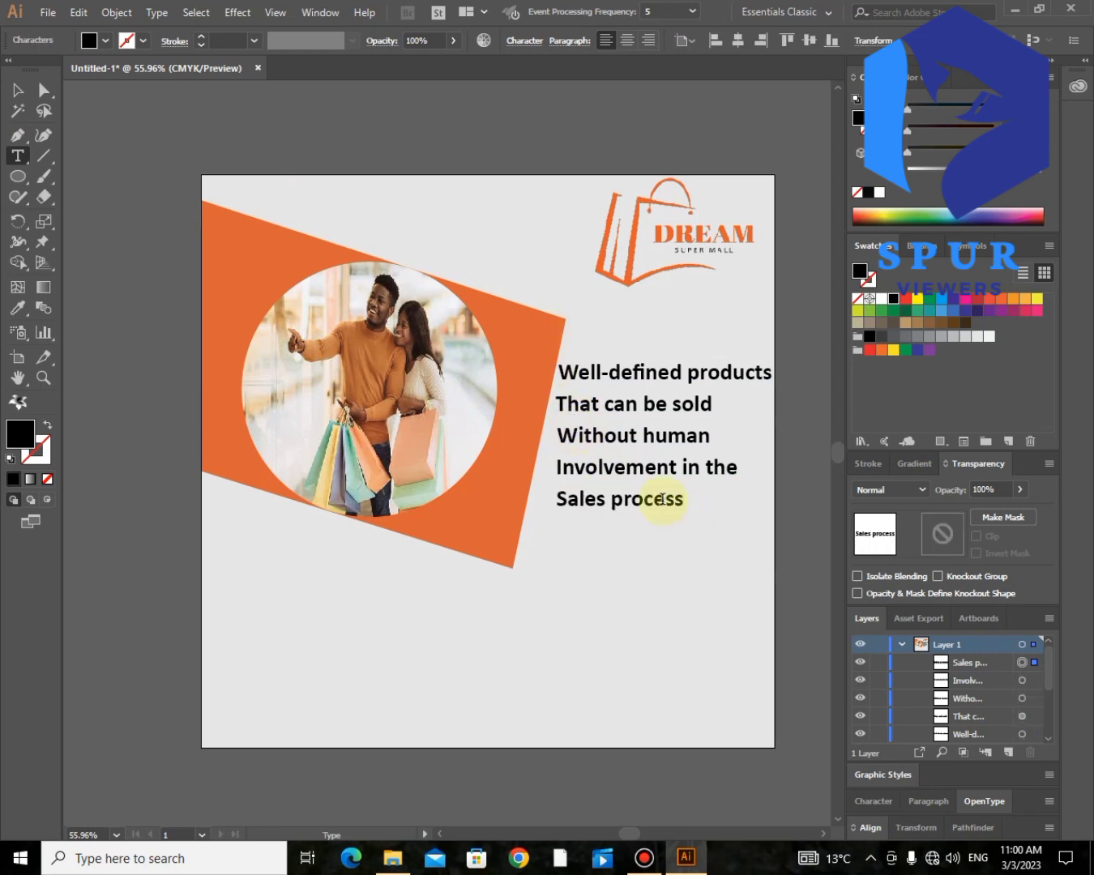
key(v)
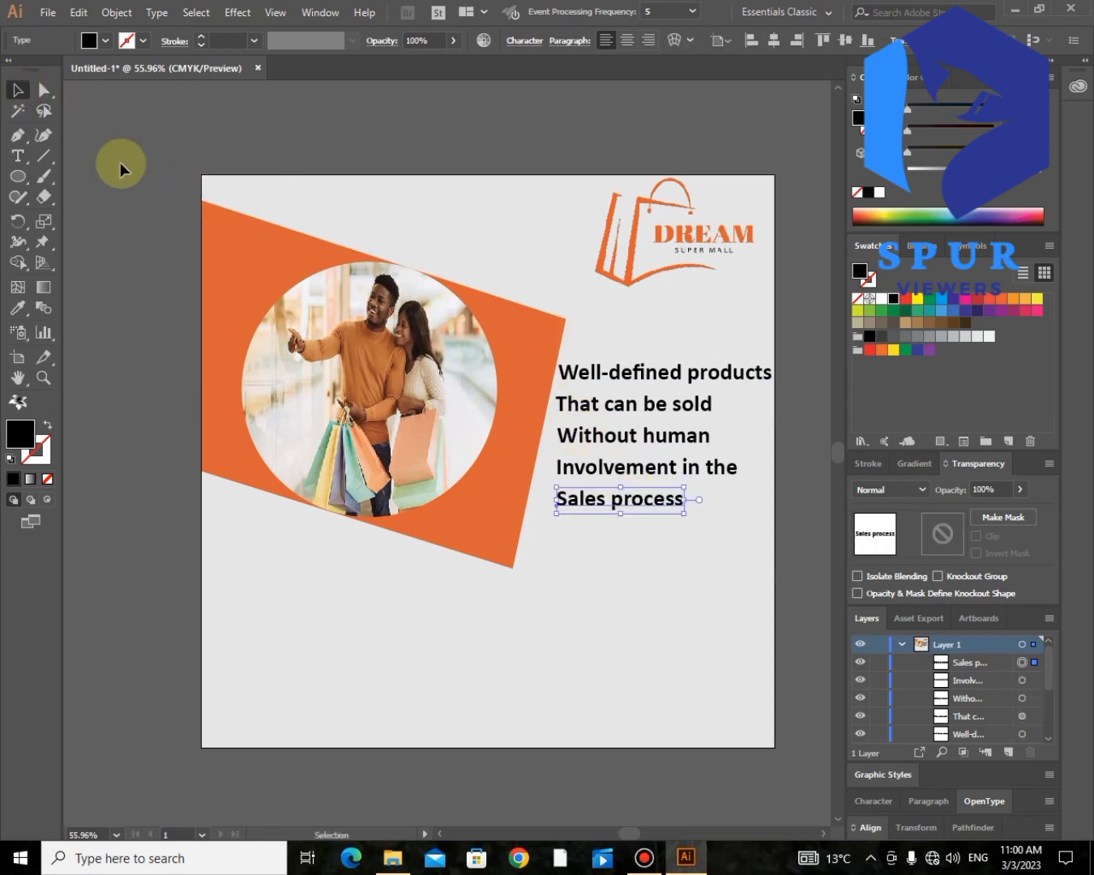
shift+click(595, 465)
shift+click(599, 436)
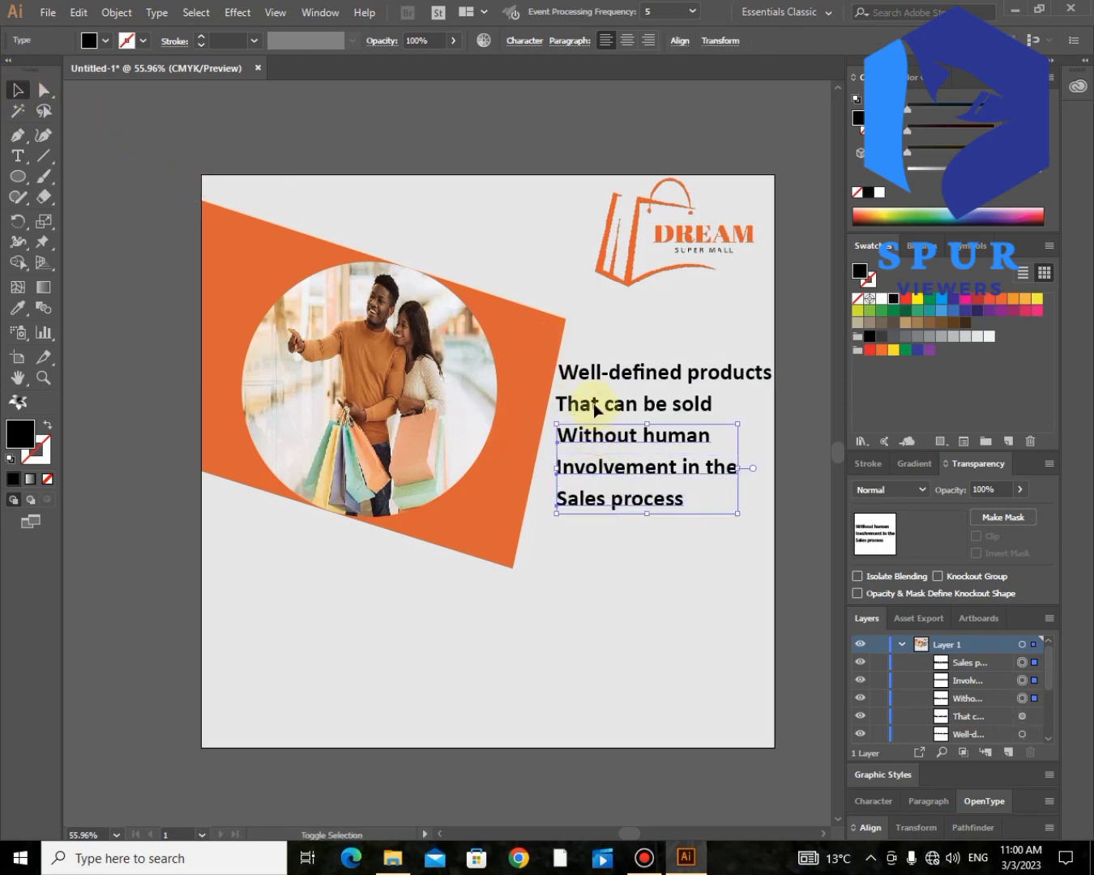
shift+click(594, 410)
shift+click(562, 366)
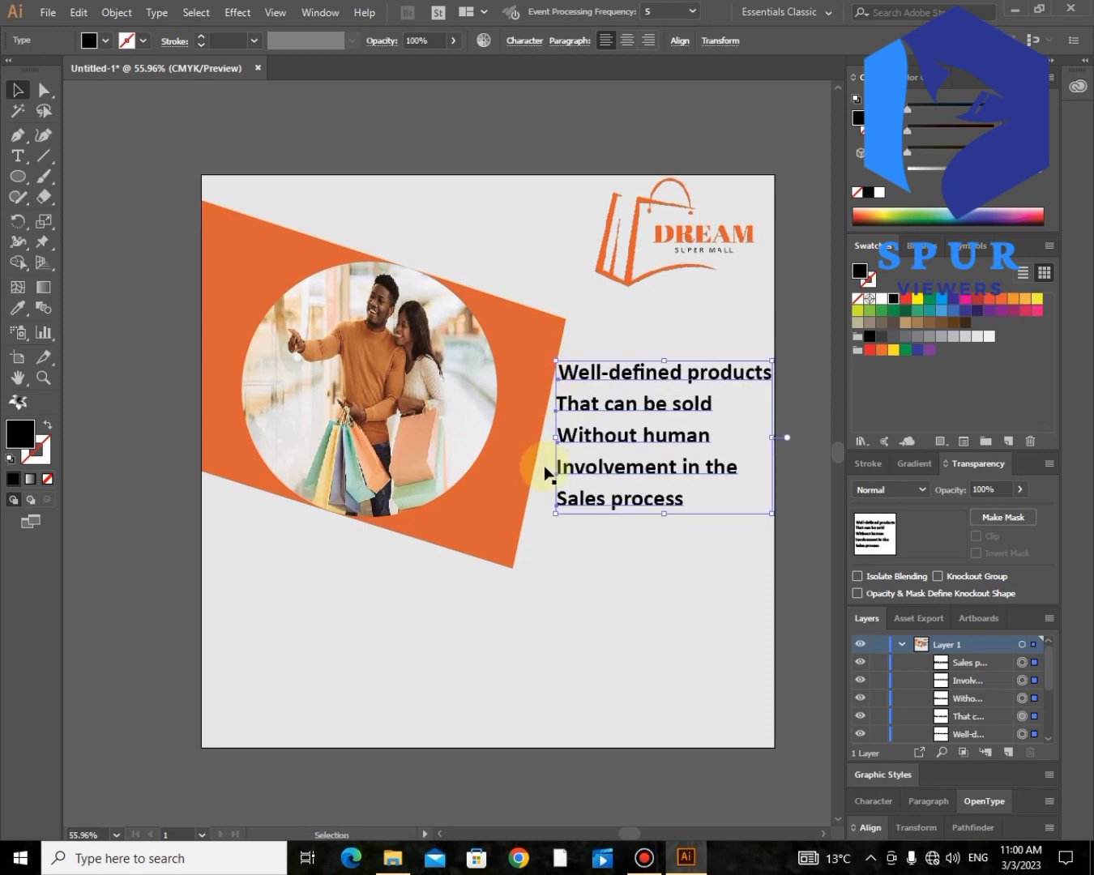
click(812, 574)
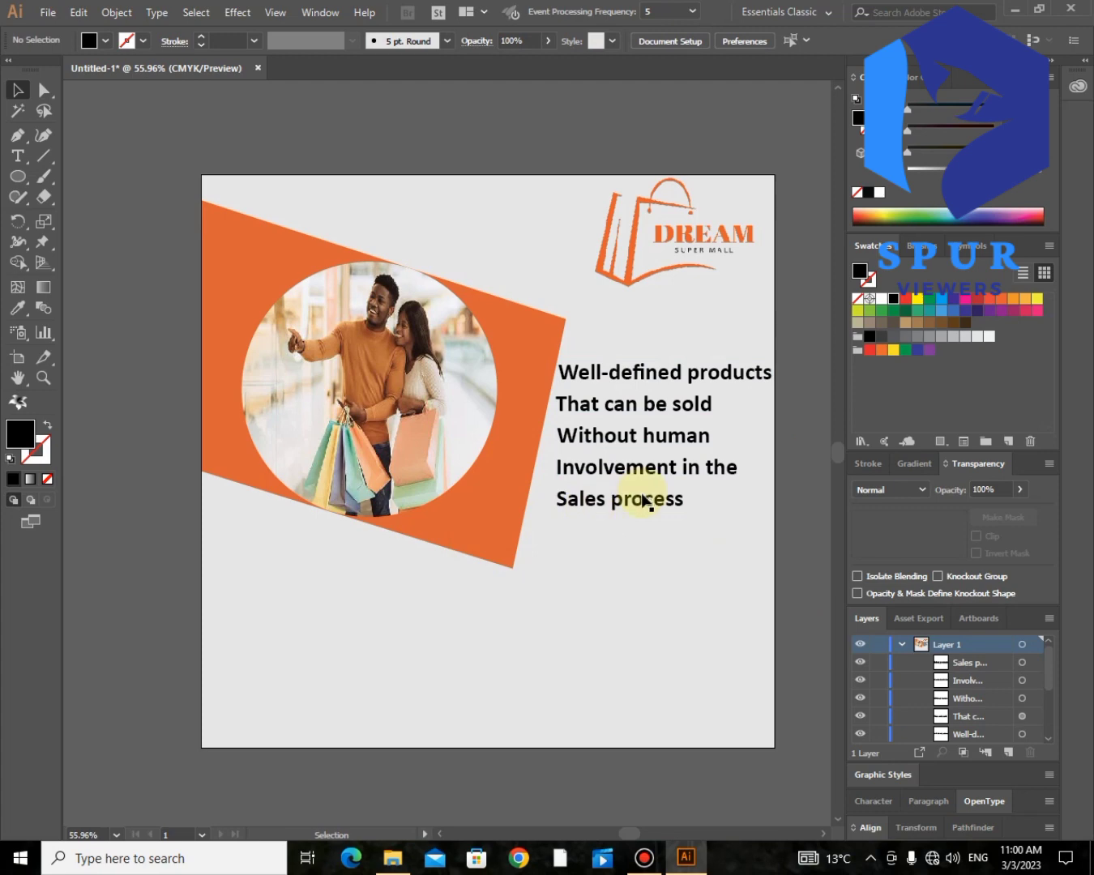
- Select the "Without human" slogan line
click(639, 434)
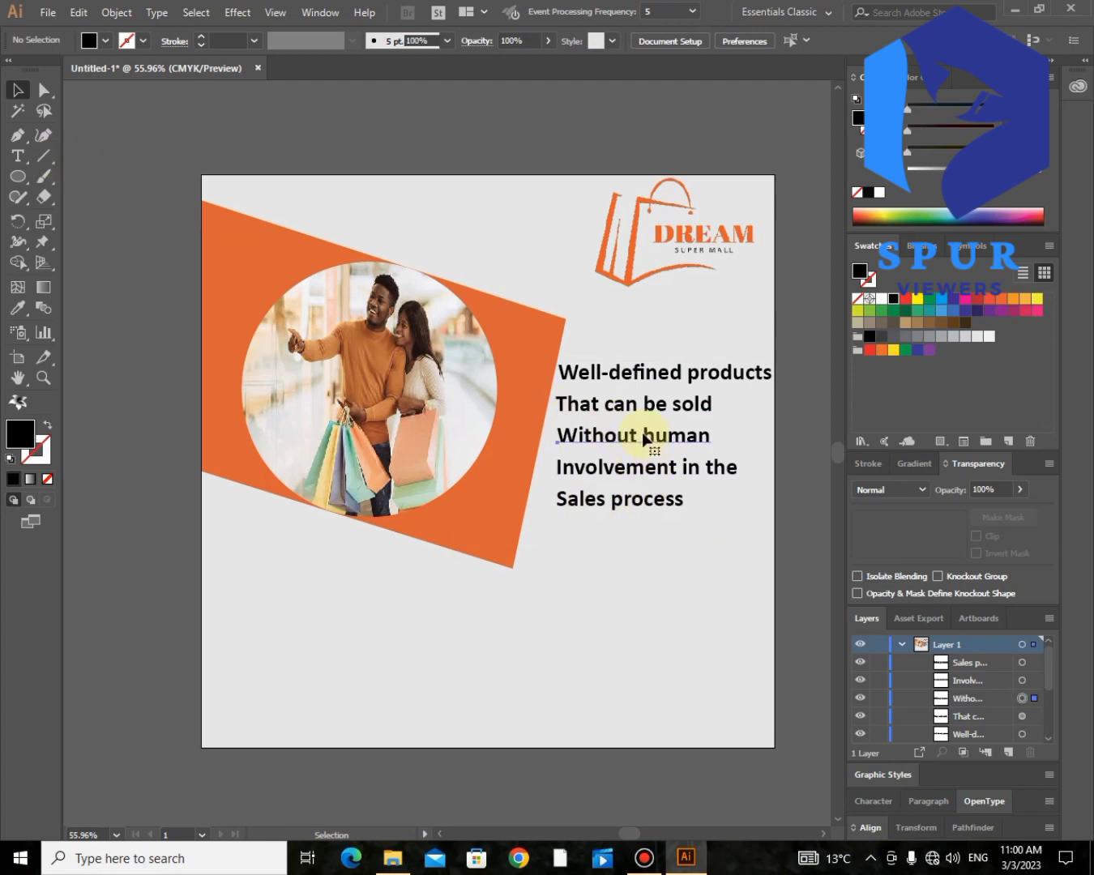